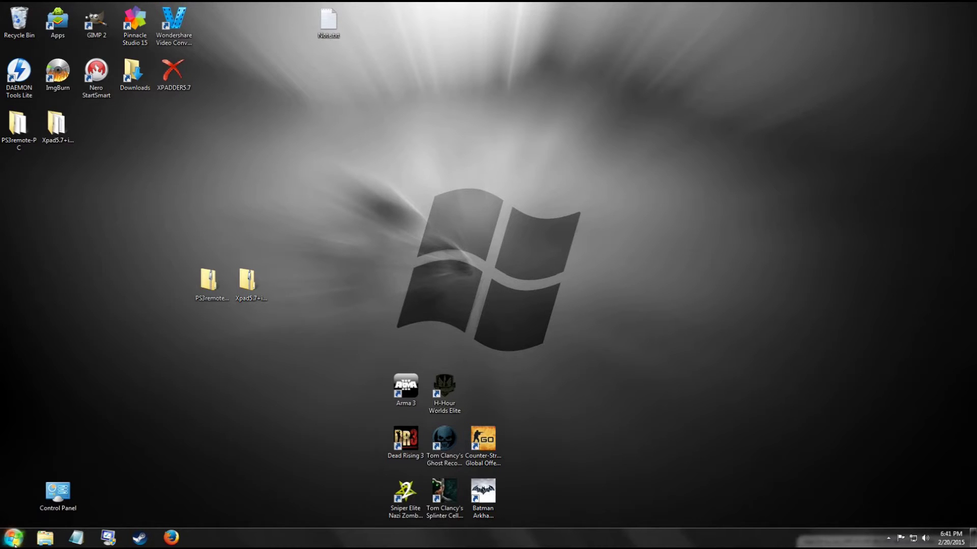
Open Appearance and Personalization in Control Panel and review the Folder Options View tab
click(15, 541)
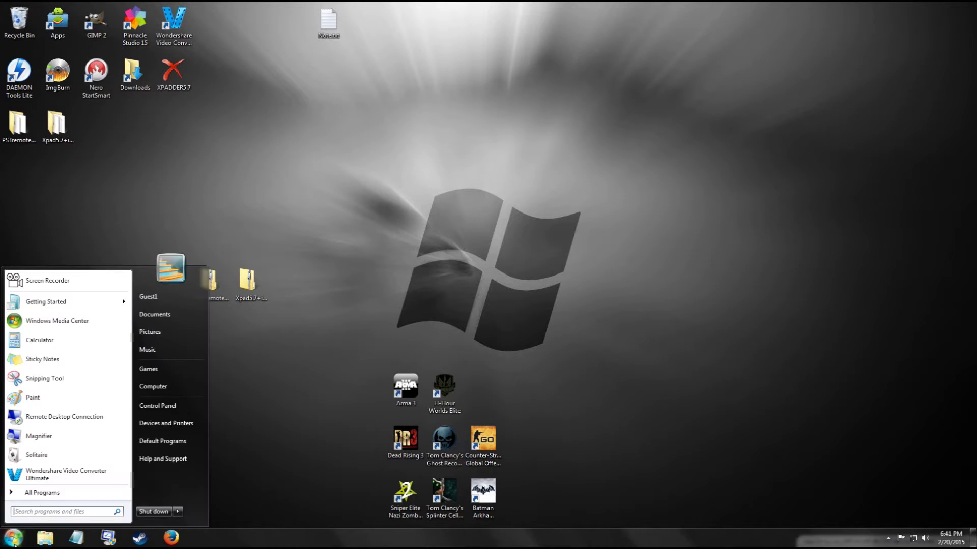
click(153, 407)
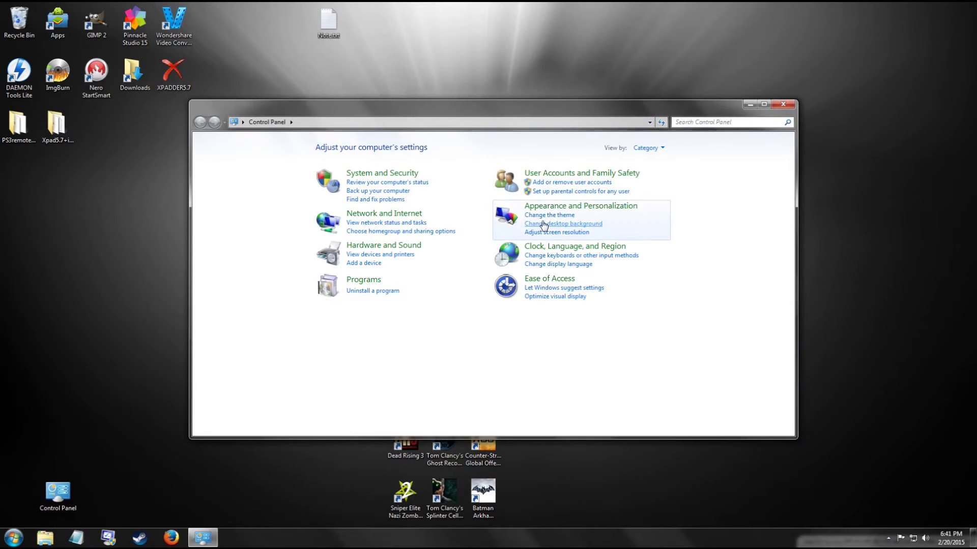
click(562, 205)
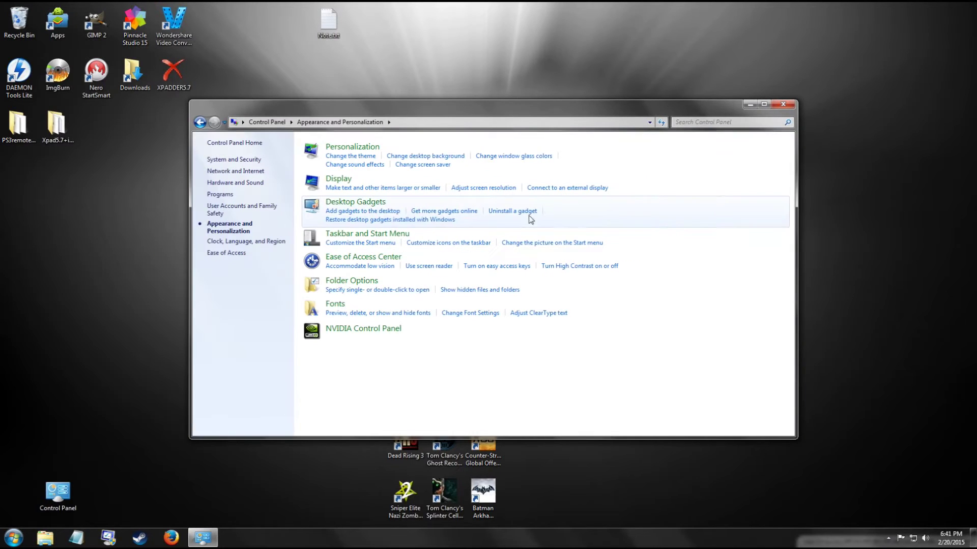
click(340, 285)
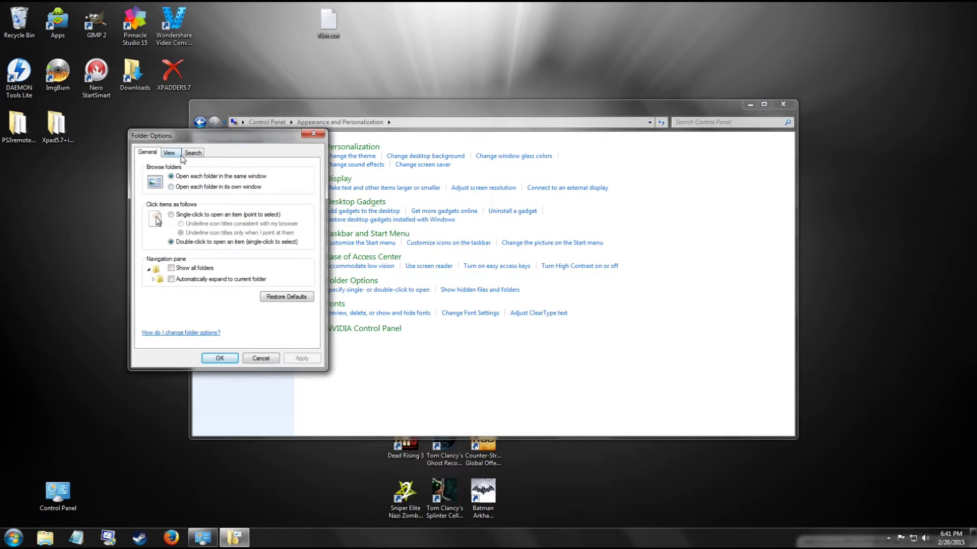
click(173, 153)
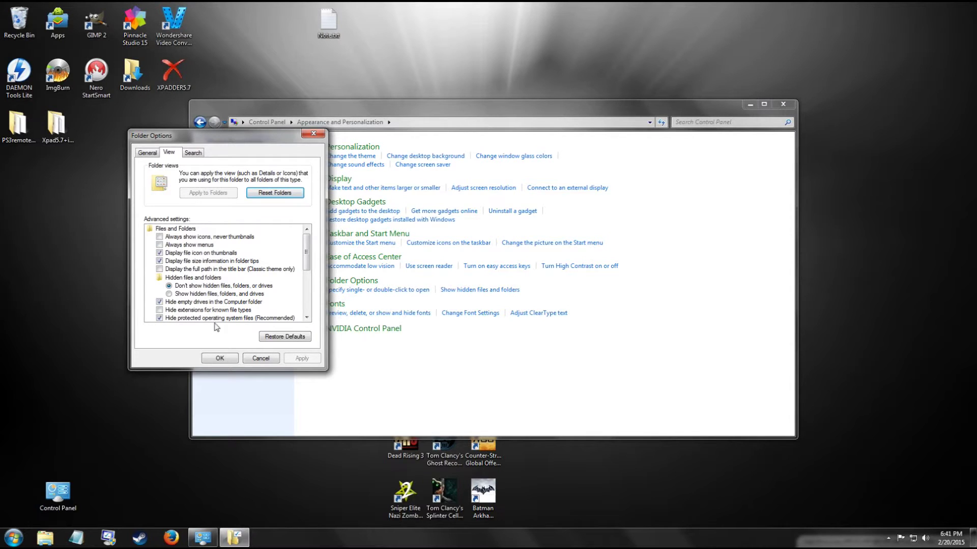
click(314, 134)
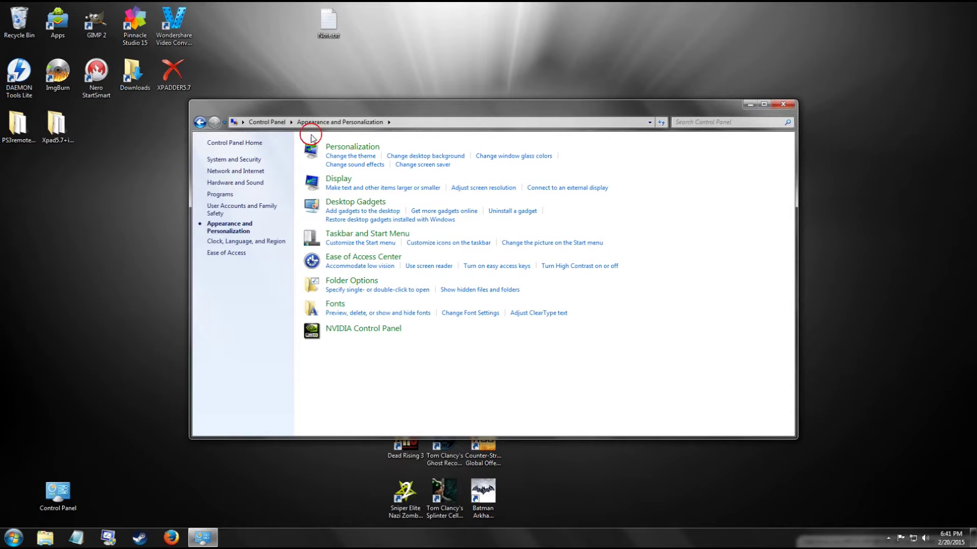
Close Control Panel and check the PS3remote zip's actions without choosing one
click(791, 104)
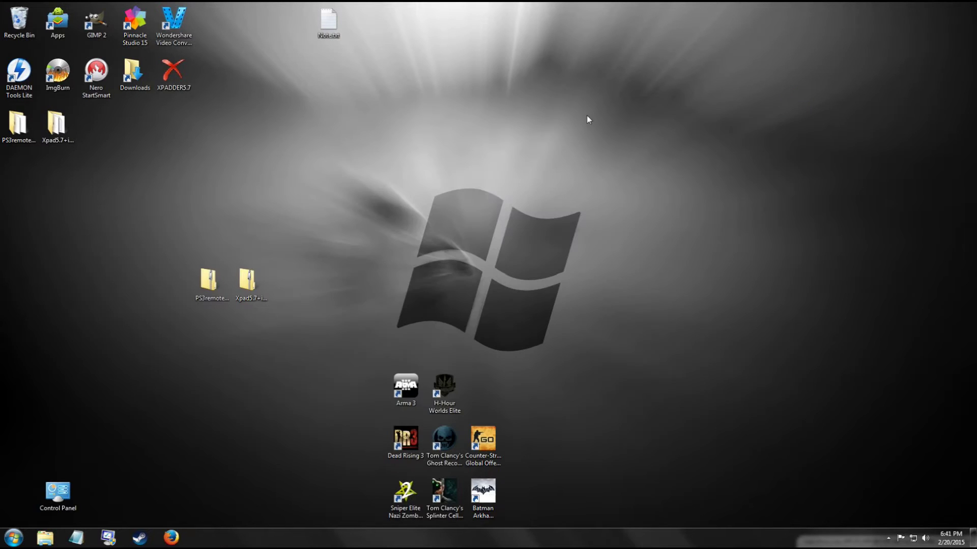
click(208, 280)
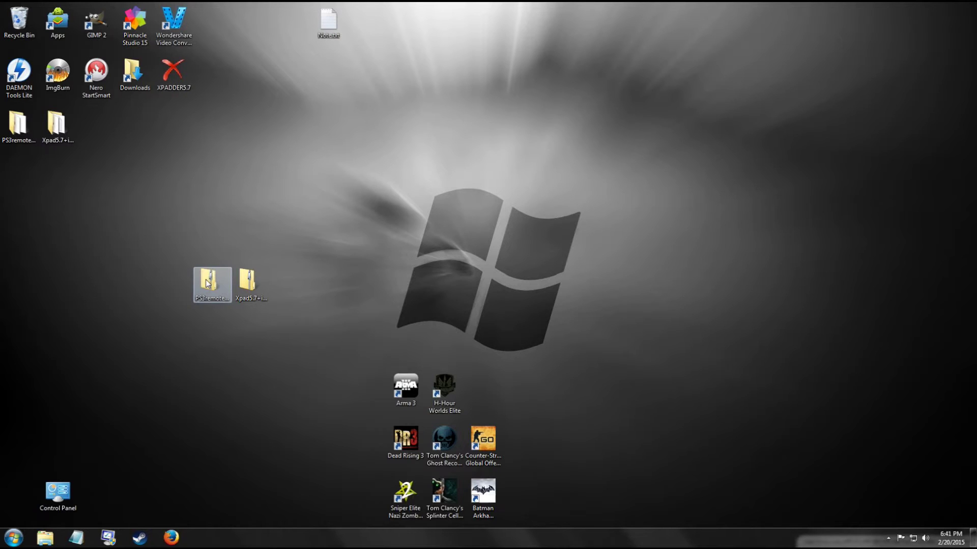
right_click(207, 283)
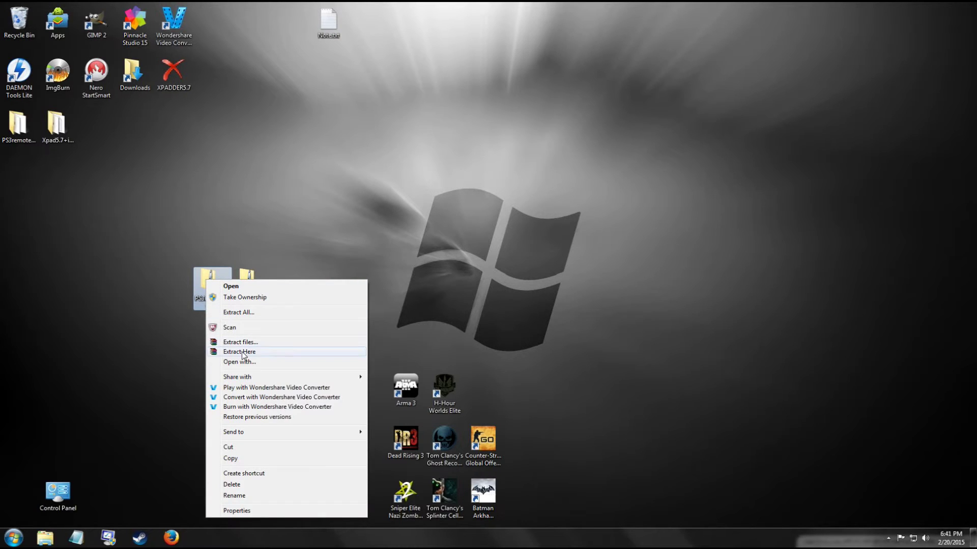
click(65, 263)
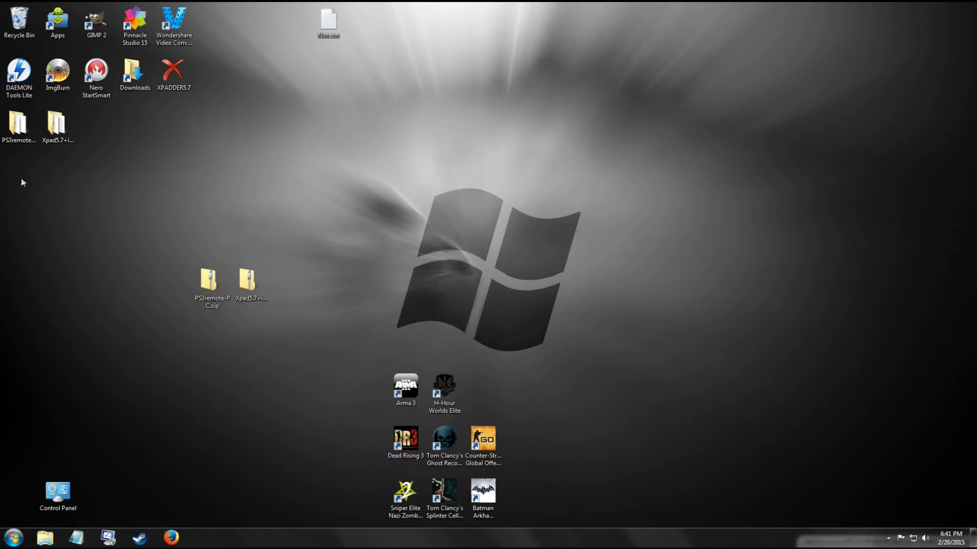
Browse PS3remote-PC > Xbox 360 Controller Drivers > Win 7-8 64bit, then go back one level
double_click(17, 127)
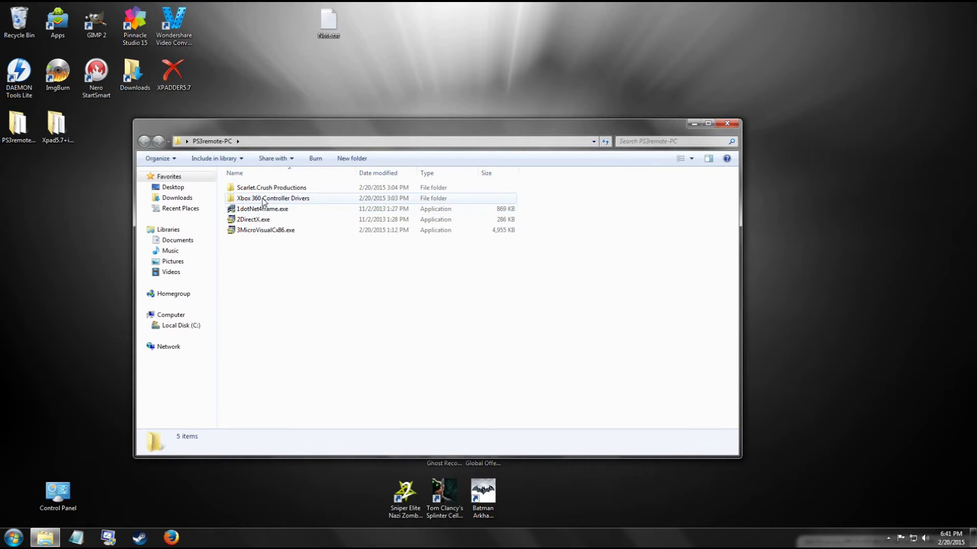
double_click(263, 199)
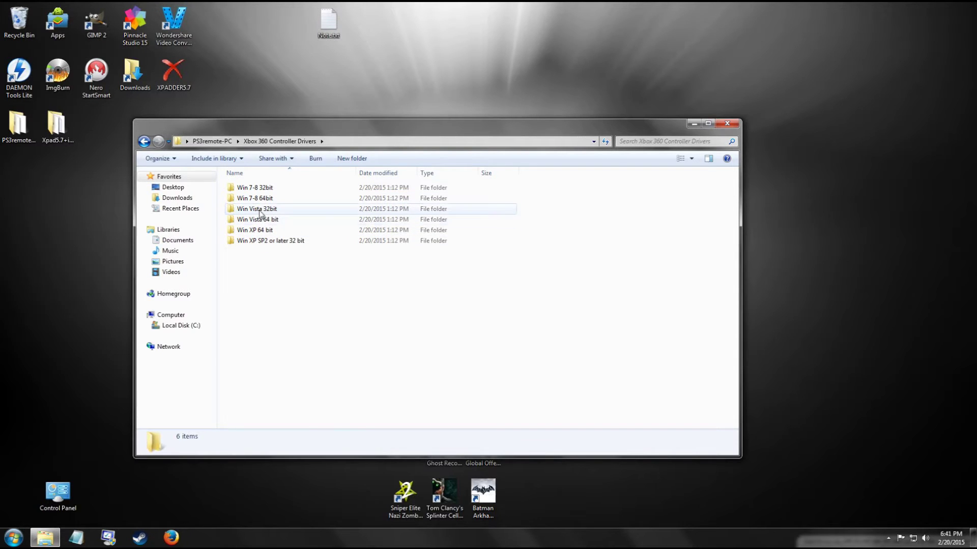
double_click(263, 200)
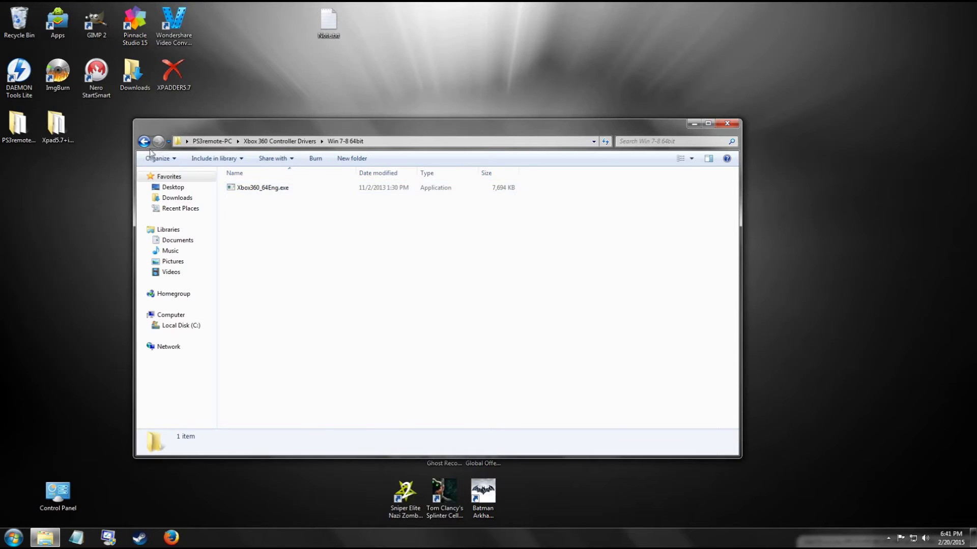
click(145, 141)
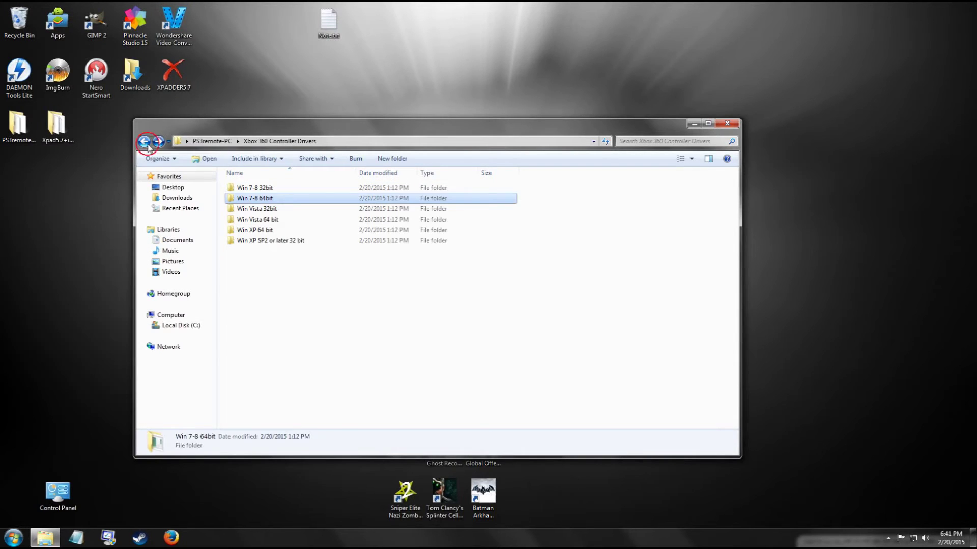
Return to PS3remote-PC and read the details of its installer programs
click(147, 145)
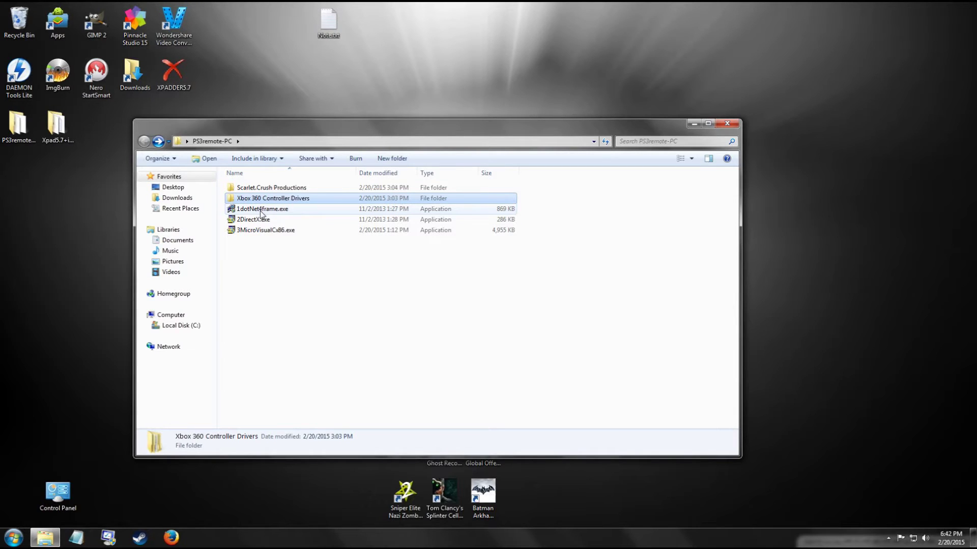
mouse_move(257, 222)
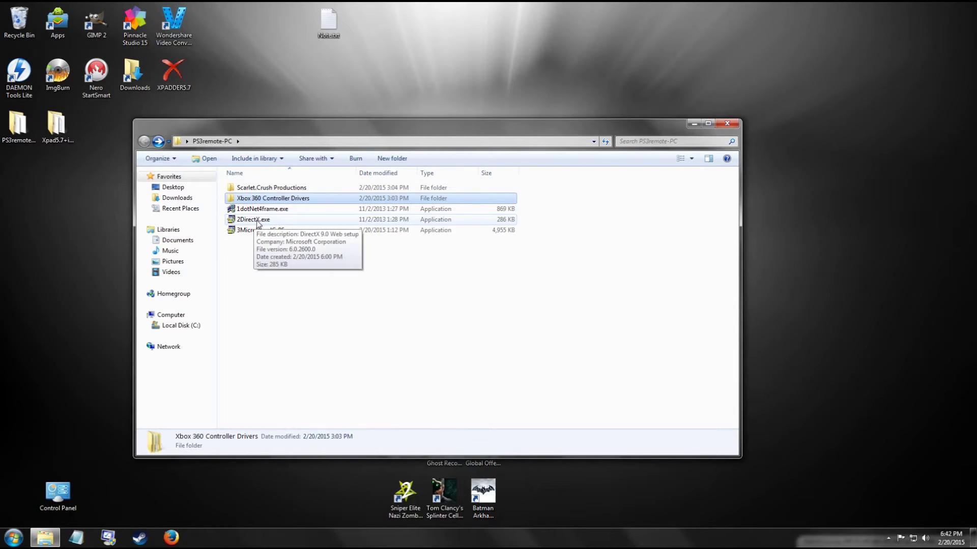
mouse_move(288, 233)
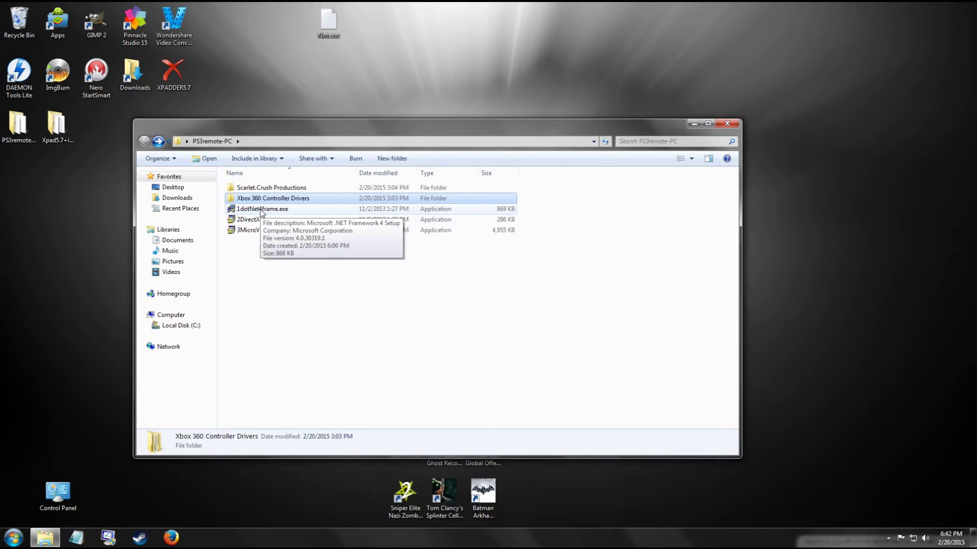
double_click(261, 213)
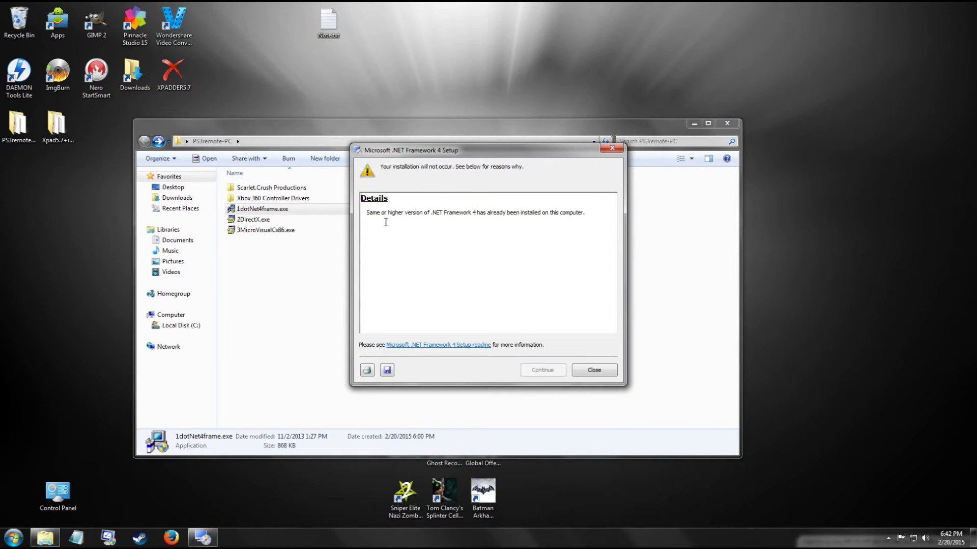
click(611, 148)
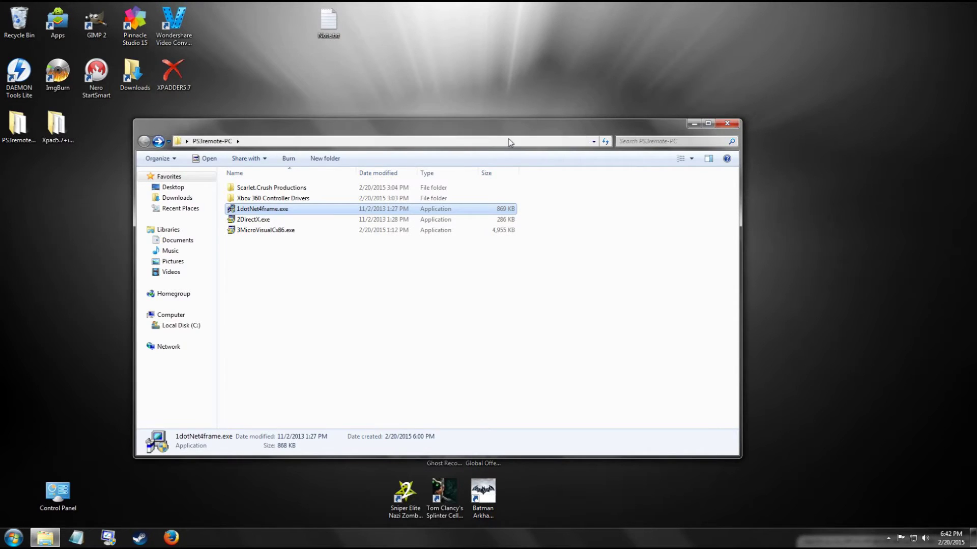
Open C:\Program Files in a second Explorer window beside PS3remote-PC
drag(508, 136, 373, 117)
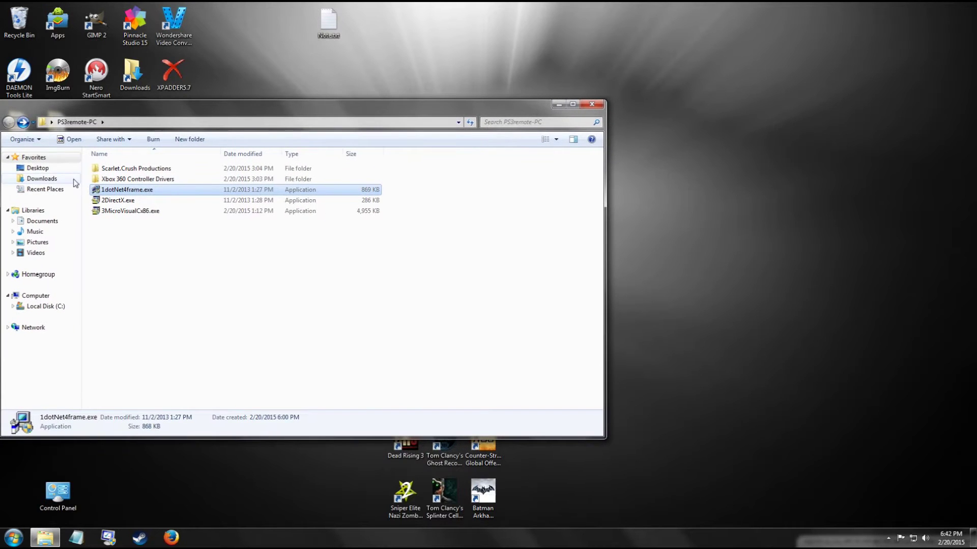
click(119, 170)
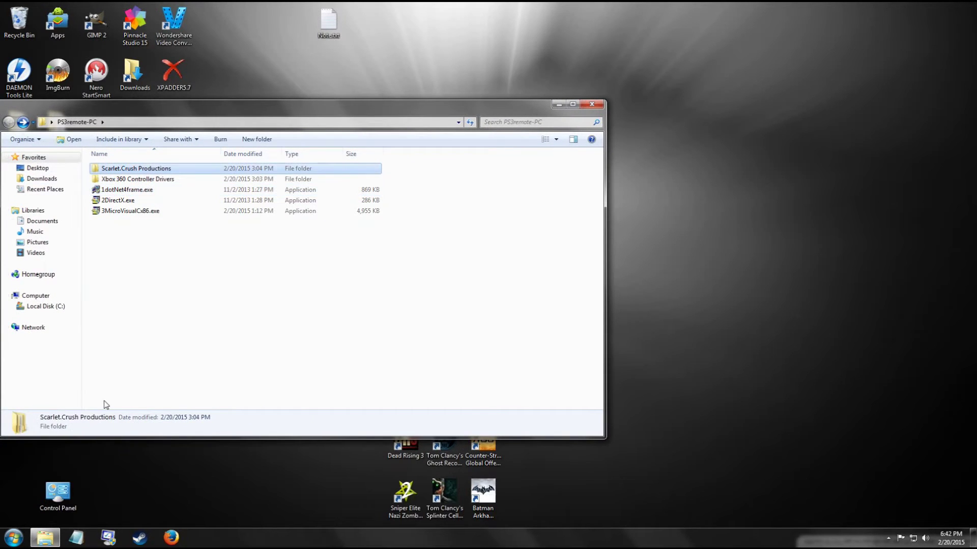
click(14, 538)
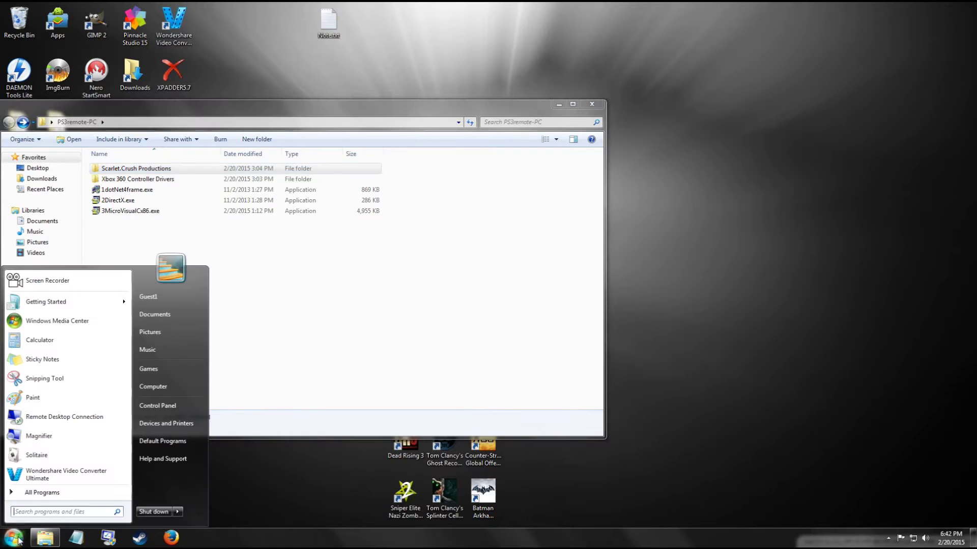
click(153, 386)
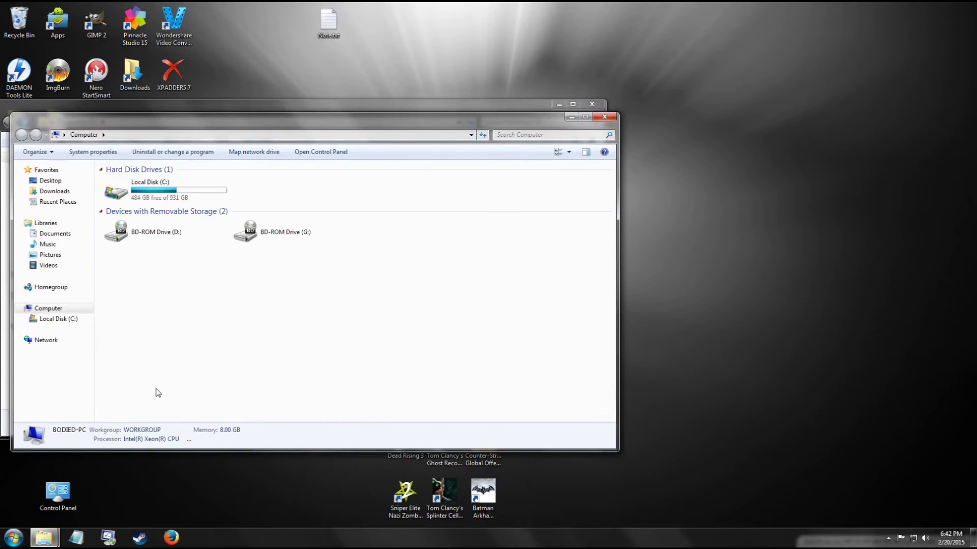
double_click(155, 201)
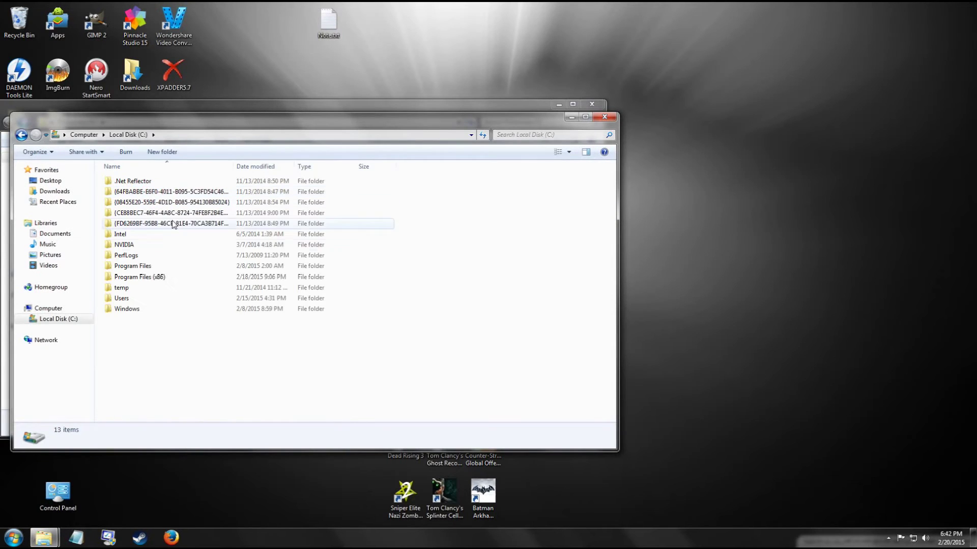
click(137, 267)
double_click(136, 268)
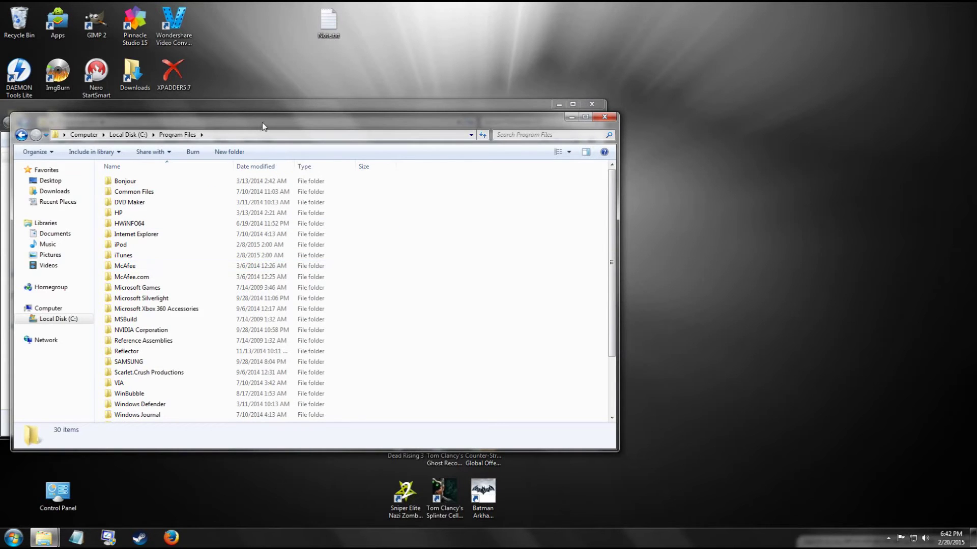
Move the Scarlet.Crush Productions folder into Program Files and bring that window forward
drag(263, 124, 537, 111)
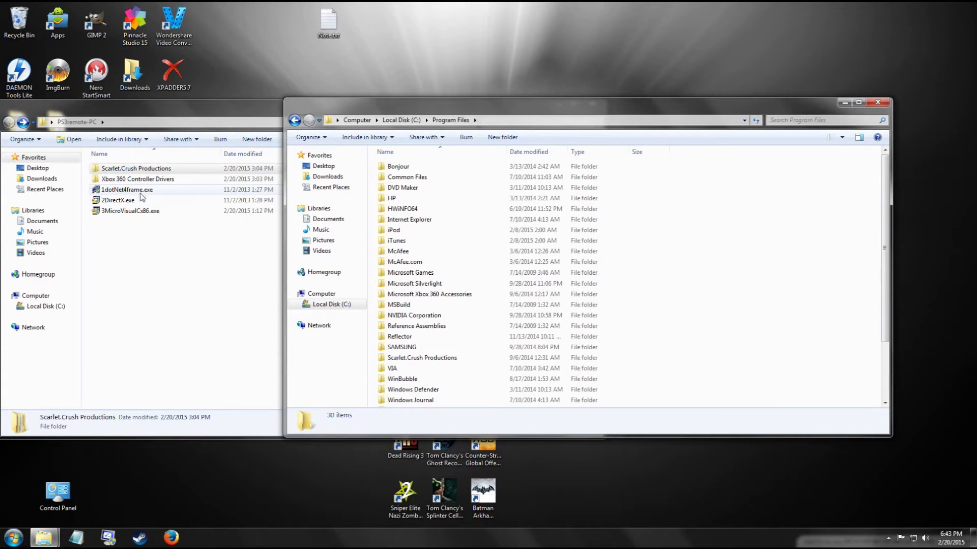
drag(157, 173, 237, 277)
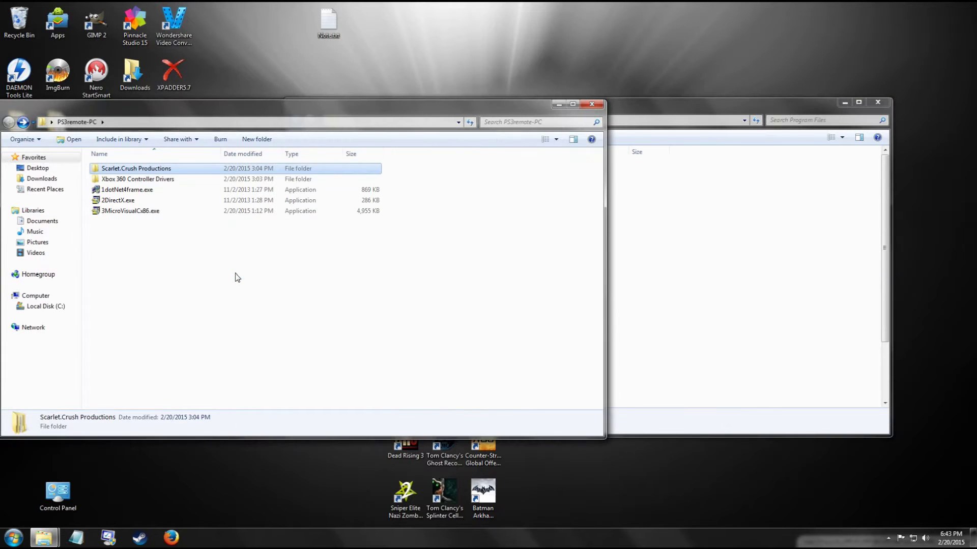
click(708, 296)
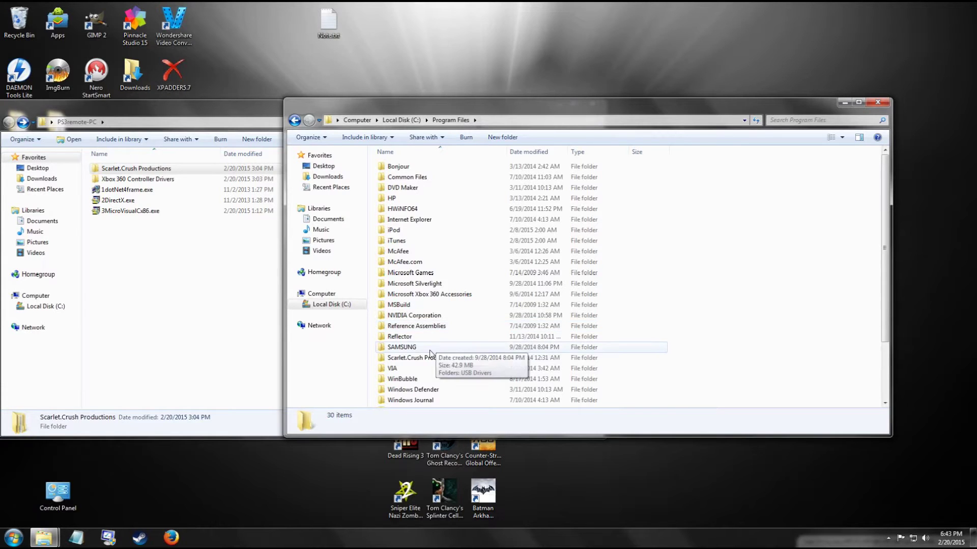
Open Scarlet.Crush Productions\bin and put a ScpDriver.exe shortcut on the desktop
double_click(413, 362)
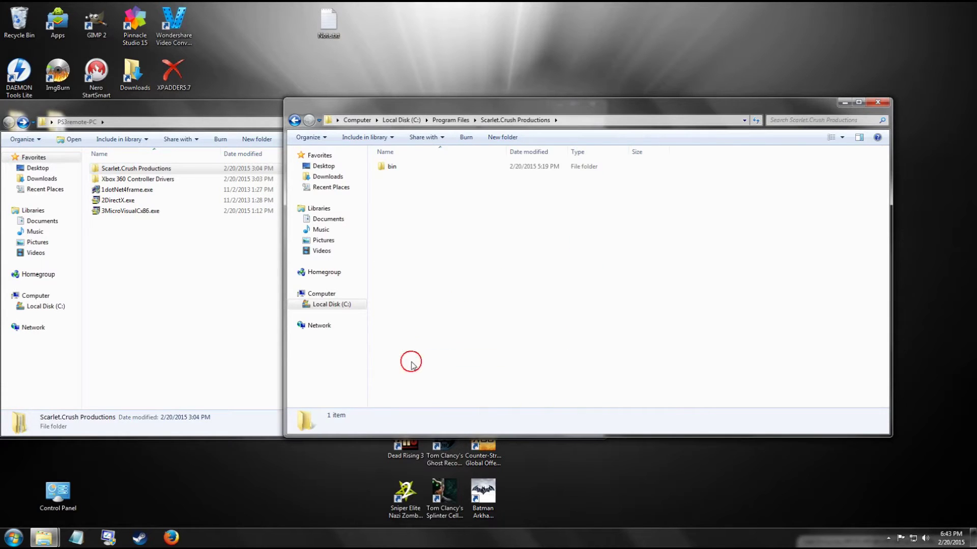
double_click(390, 169)
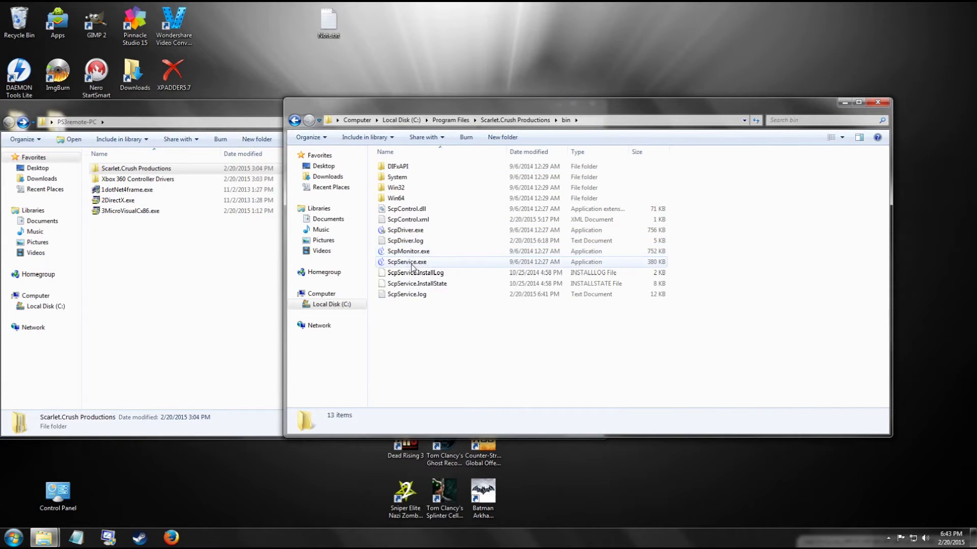
right_click(403, 233)
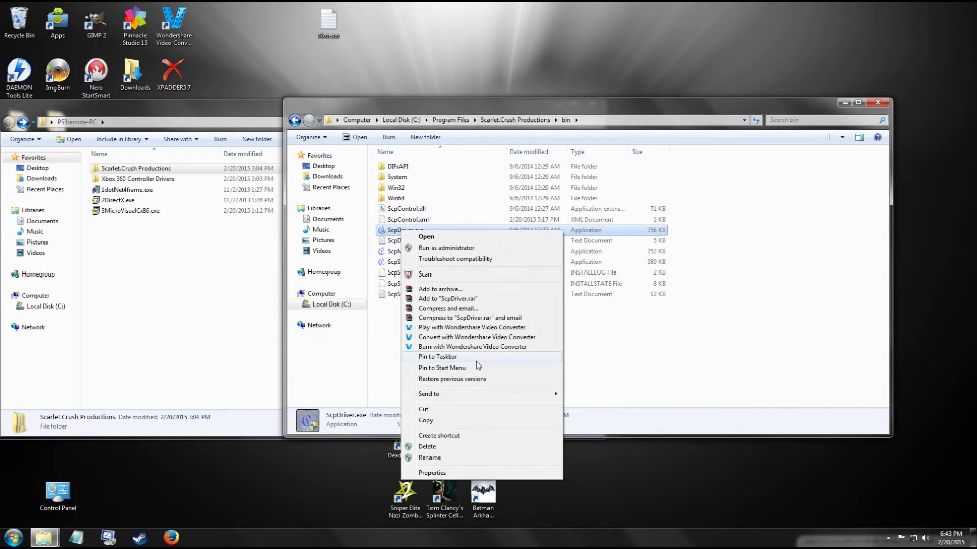
mouse_move(493, 396)
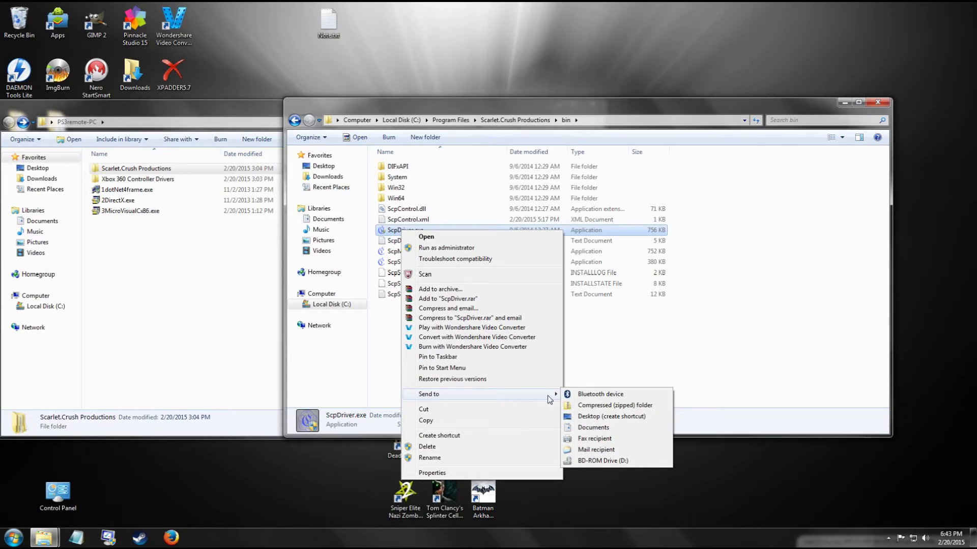
click(594, 417)
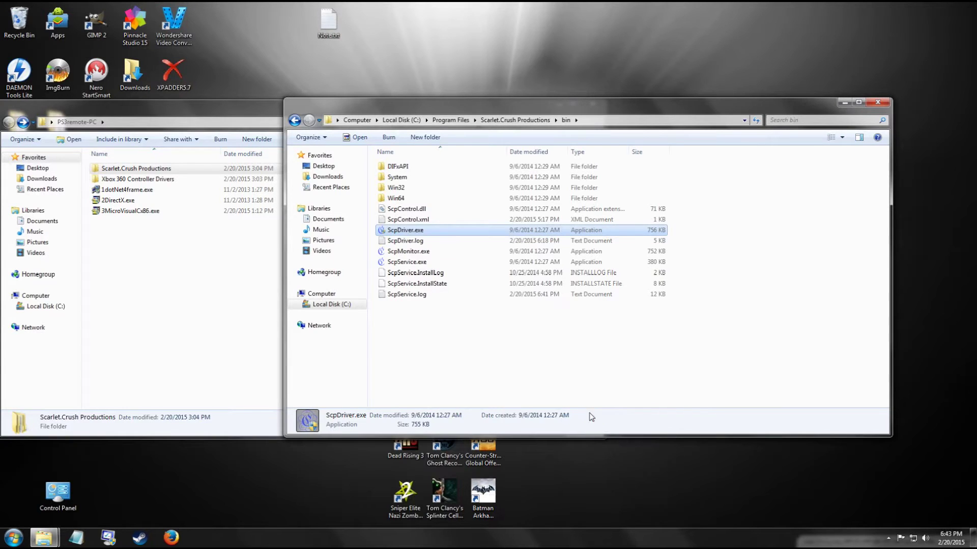
Put a ScpMonitor.exe shortcut on the desktop and close both Explorer windows
right_click(410, 253)
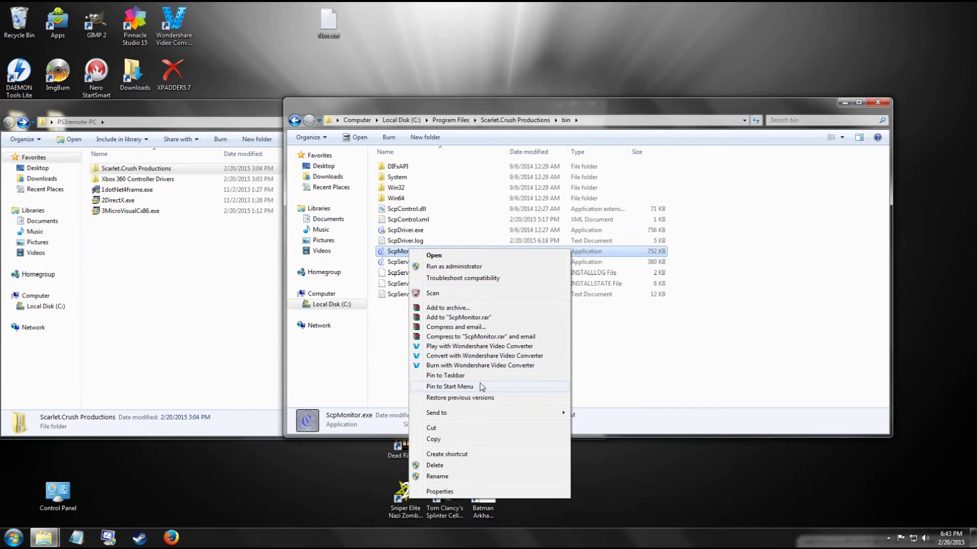
mouse_move(514, 414)
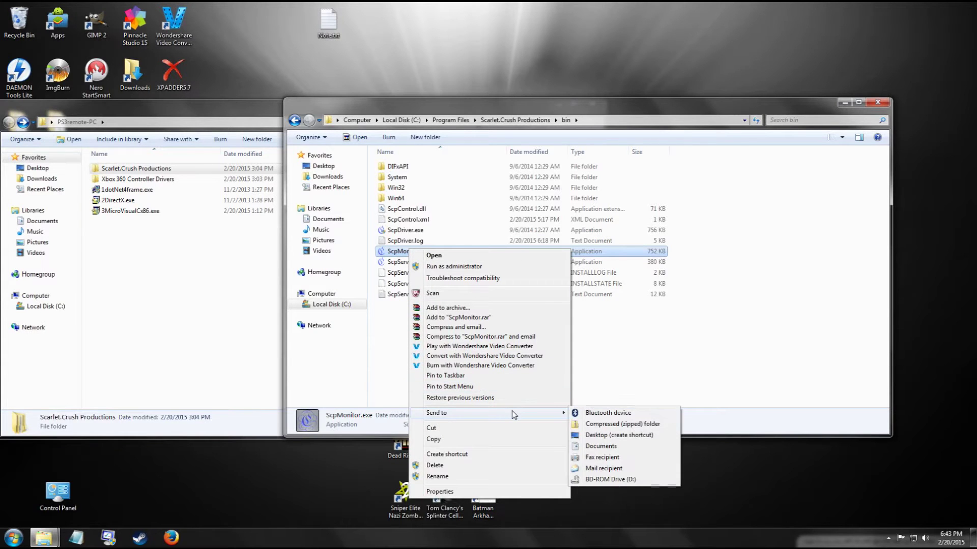
click(604, 435)
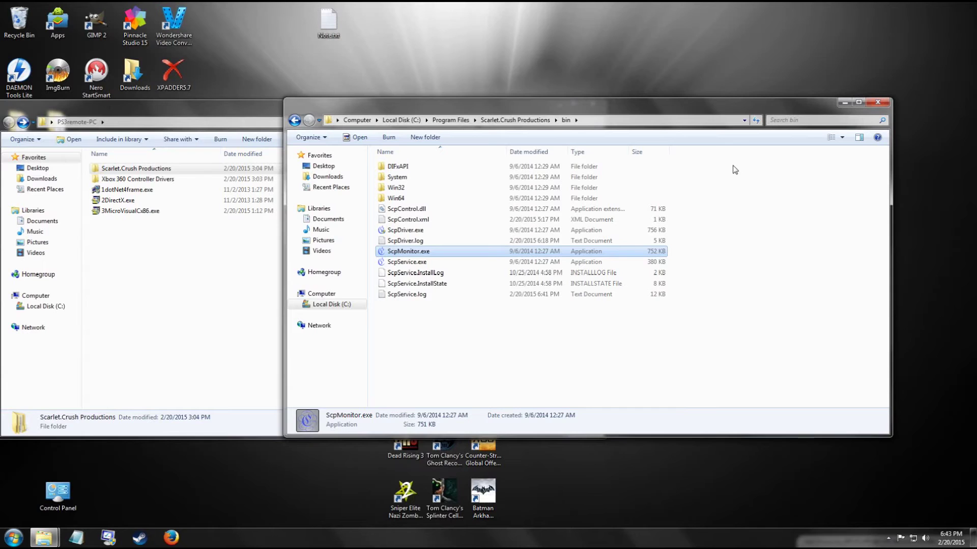
click(878, 102)
click(592, 103)
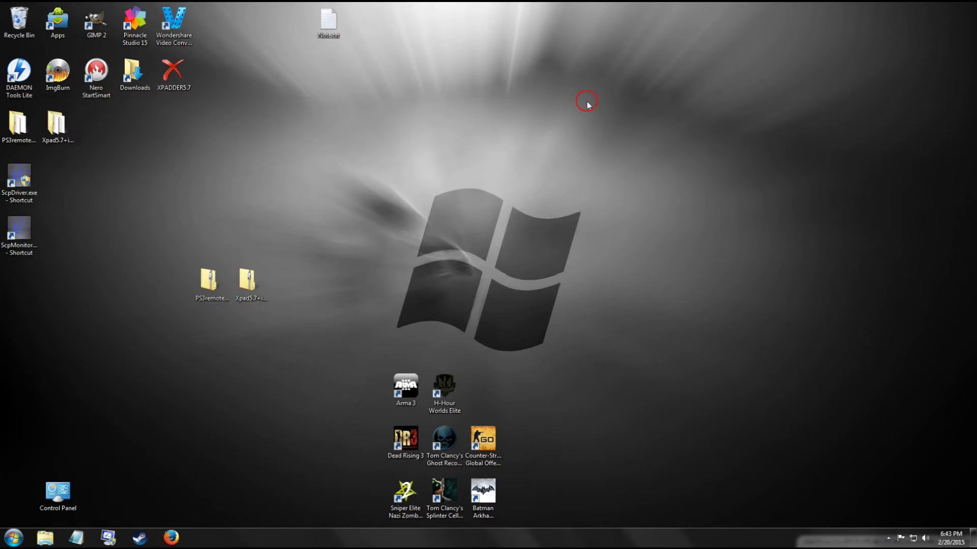
right_click(17, 183)
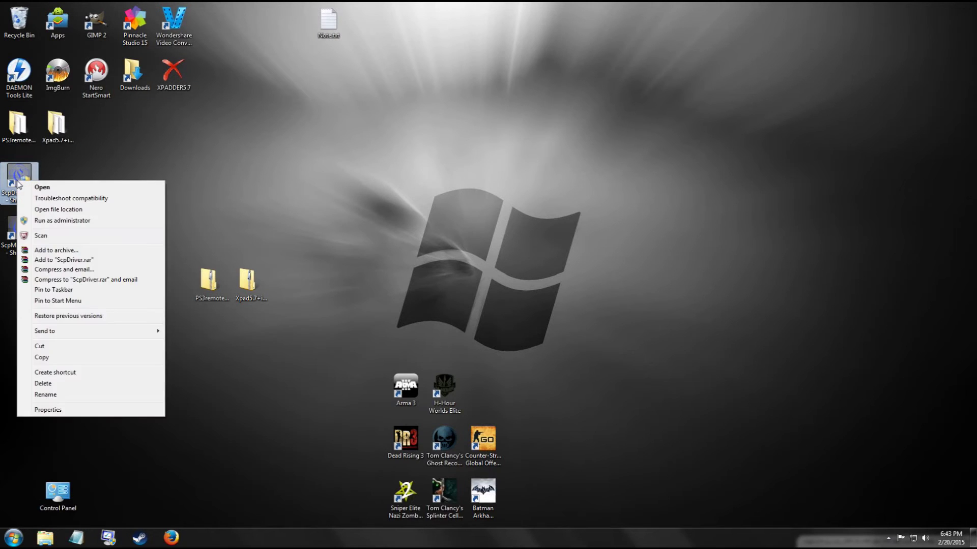
click(66, 221)
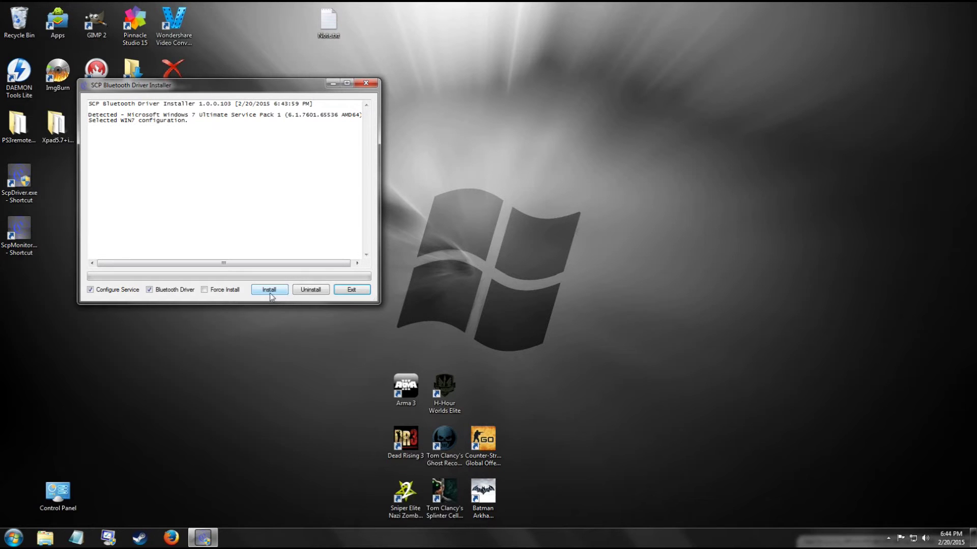
click(365, 84)
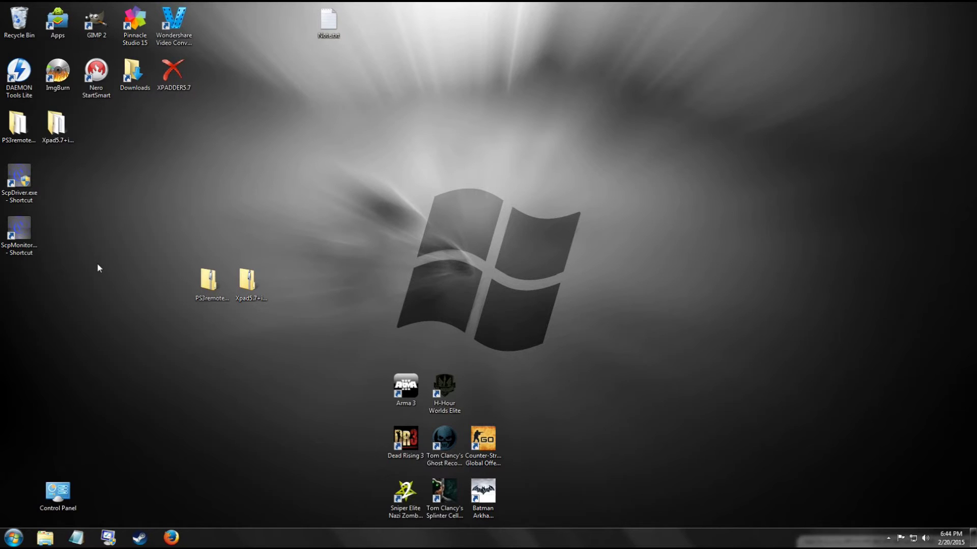
Launch ScpMonitor from its desktop shortcut, check pad 1 in its tray status window, then close it
click(22, 239)
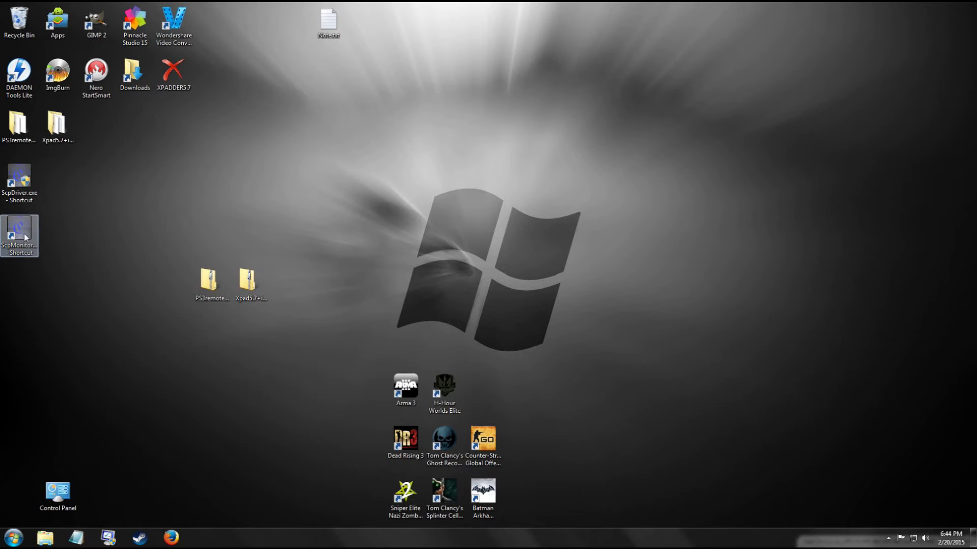
double_click(26, 235)
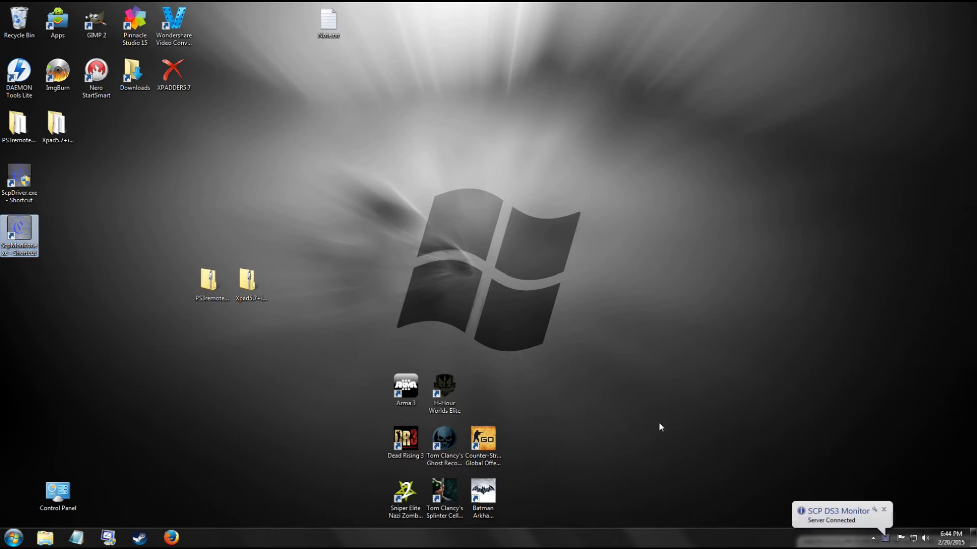
click(868, 511)
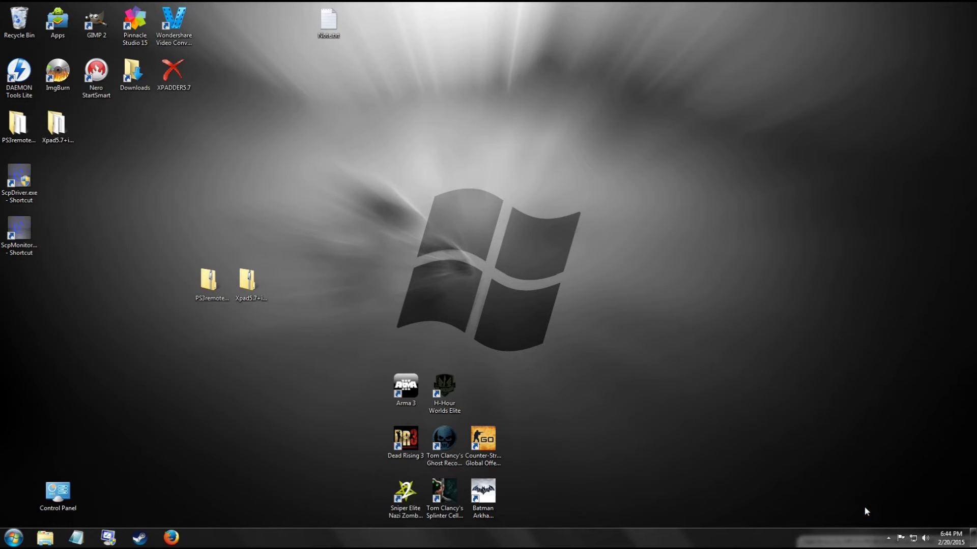
click(887, 537)
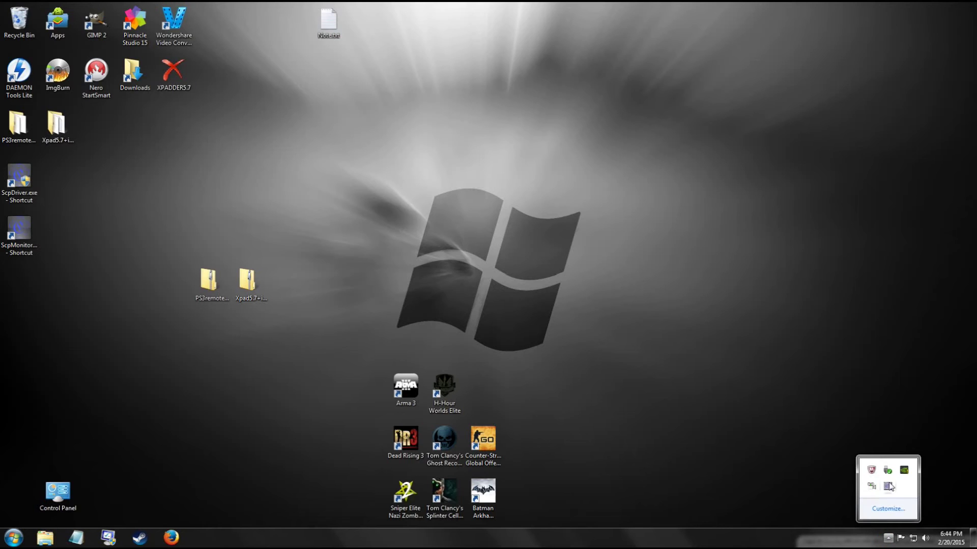
click(888, 485)
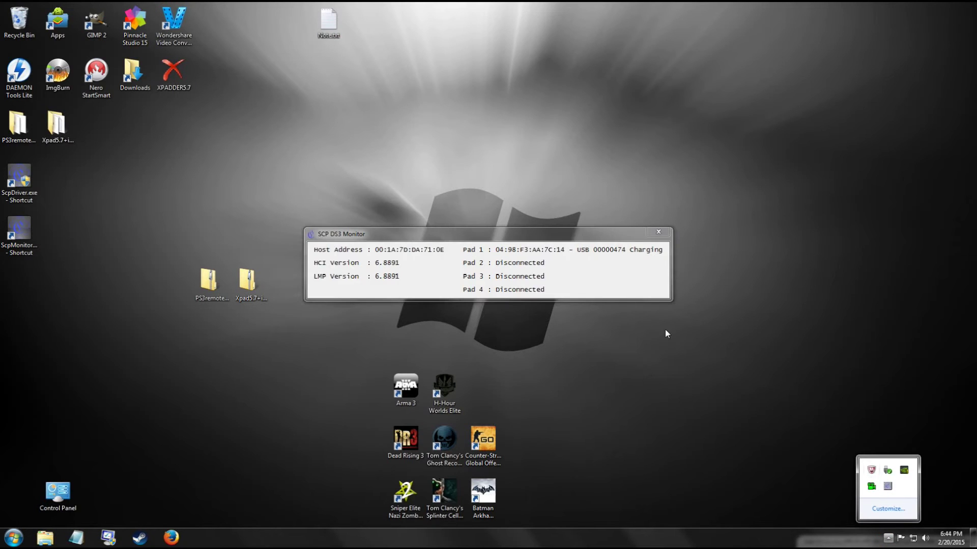
click(612, 239)
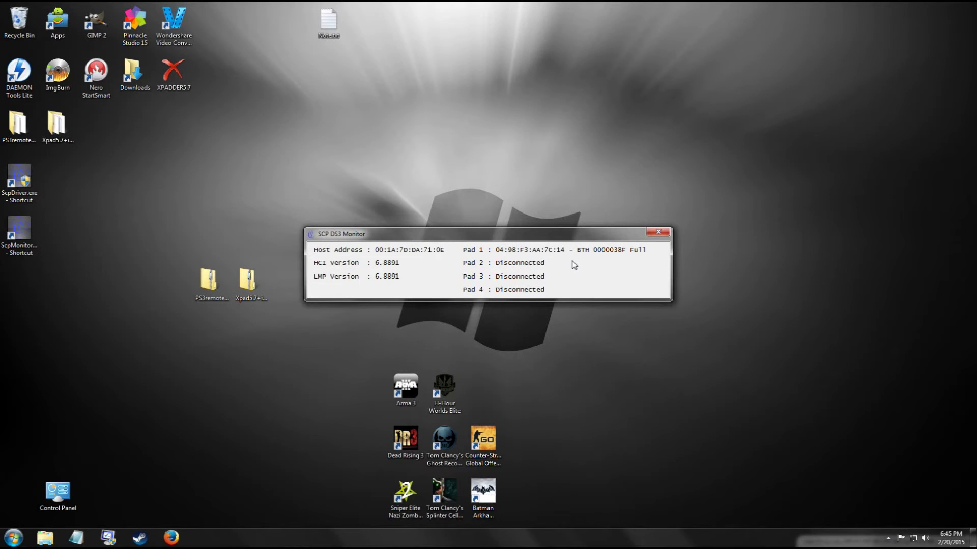
click(657, 233)
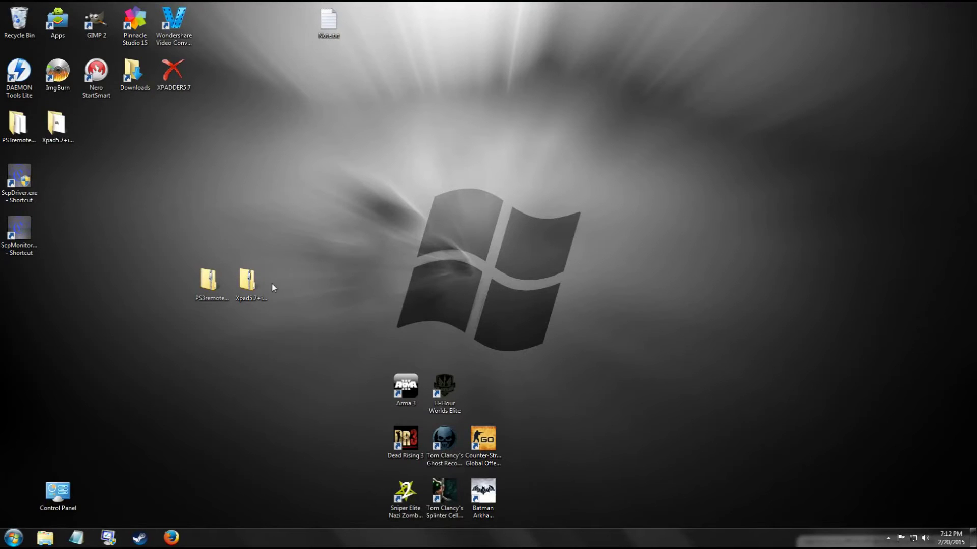
Leave the Xpad5.7 zip unextracted and open Xpad5.7+images > Controller Images
right_click(243, 280)
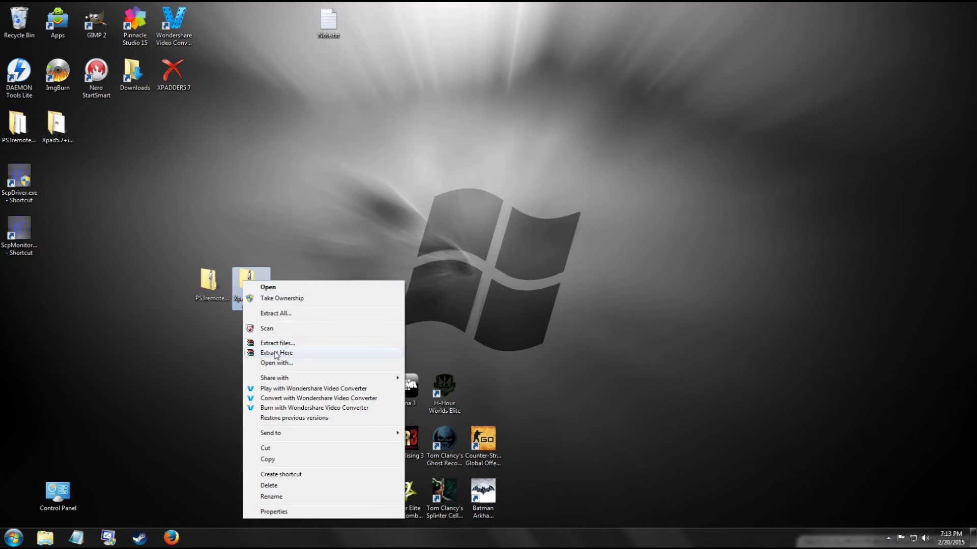
click(263, 176)
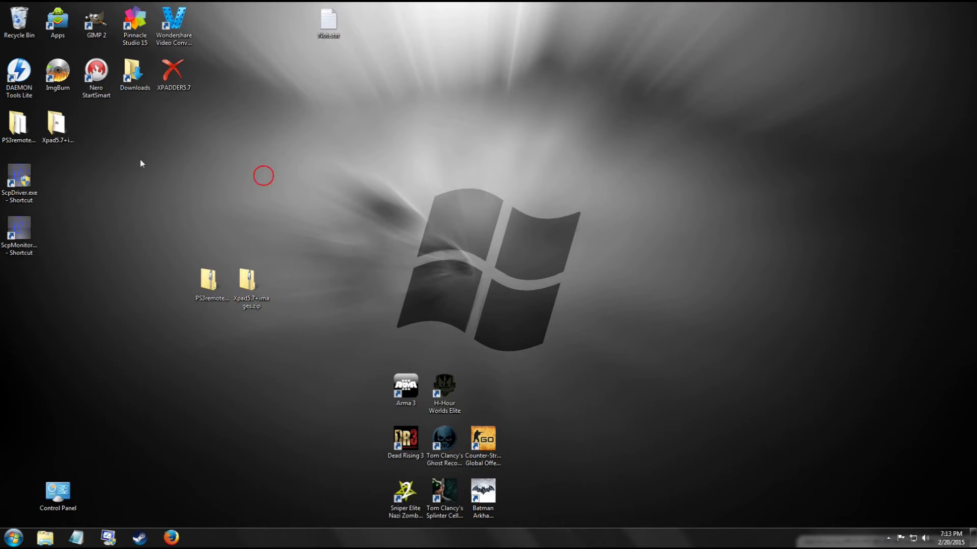
double_click(56, 124)
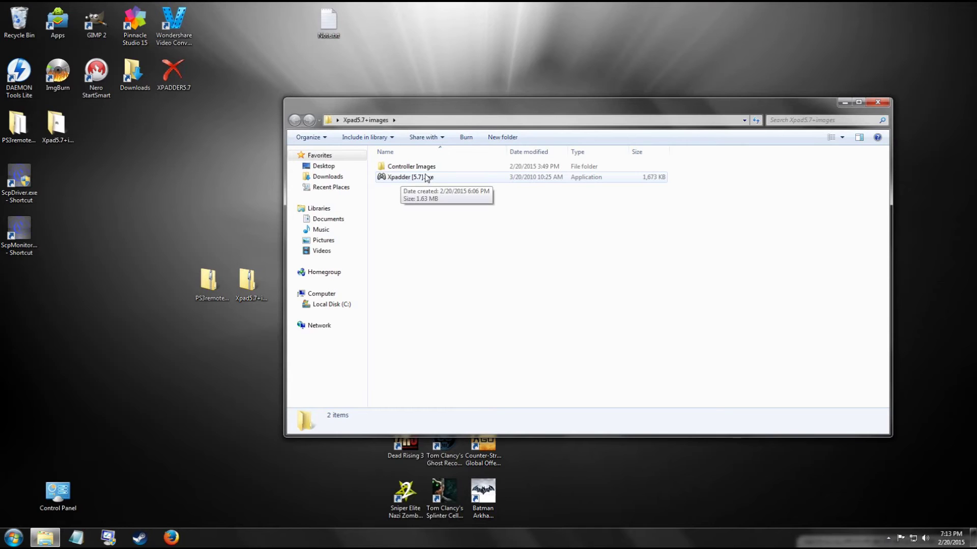
double_click(403, 168)
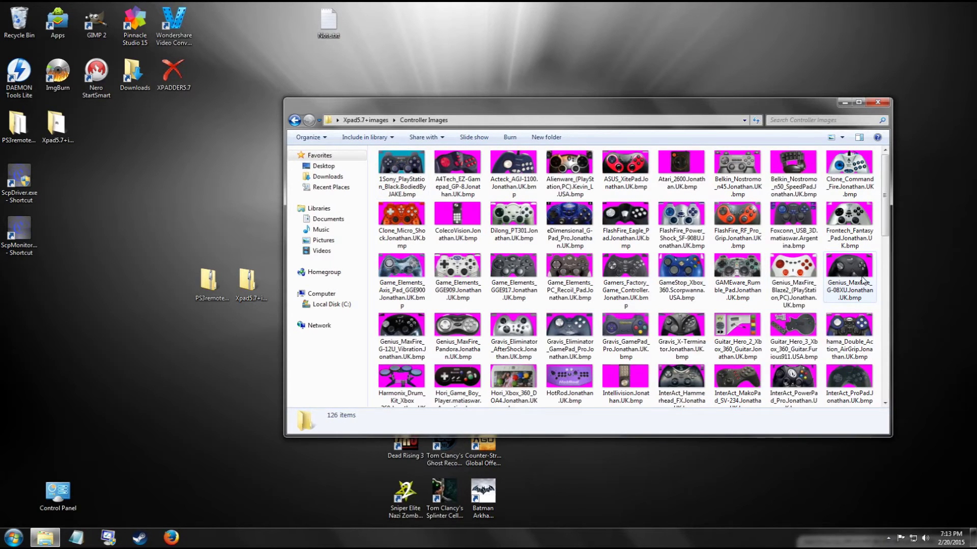
mouse_move(882, 237)
mouse_down()
mouse_move(895, 313)
mouse_move(891, 374)
mouse_move(881, 218)
mouse_move(884, 232)
mouse_up()
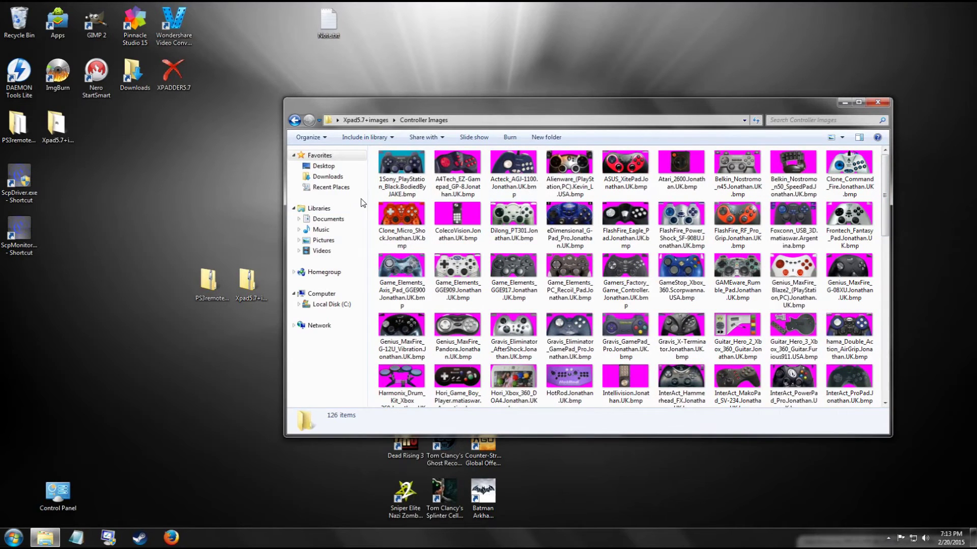
Preview 1Sony_PlayStation_Black.BodiedByJAKE.bmp, close the viewer, and go back to Xpad5.7+images
click(406, 170)
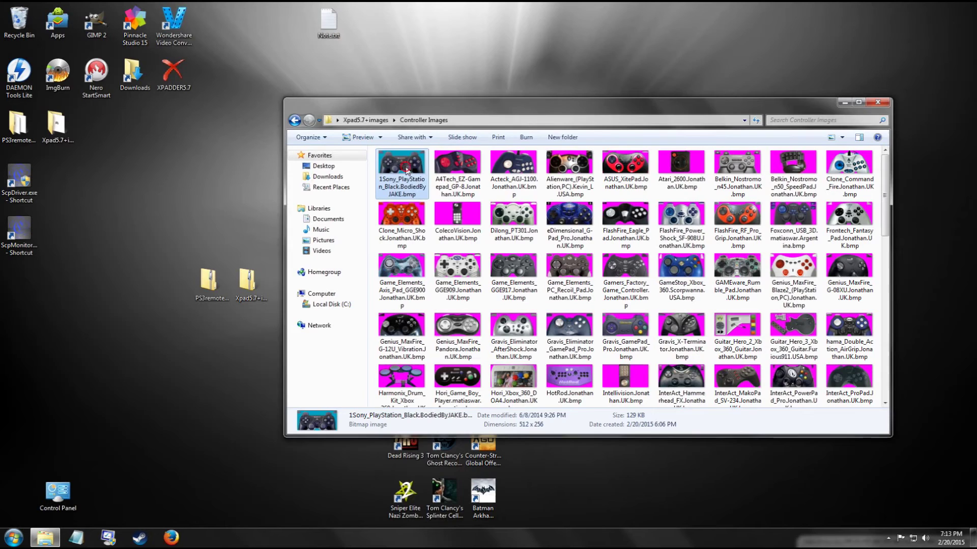
double_click(405, 169)
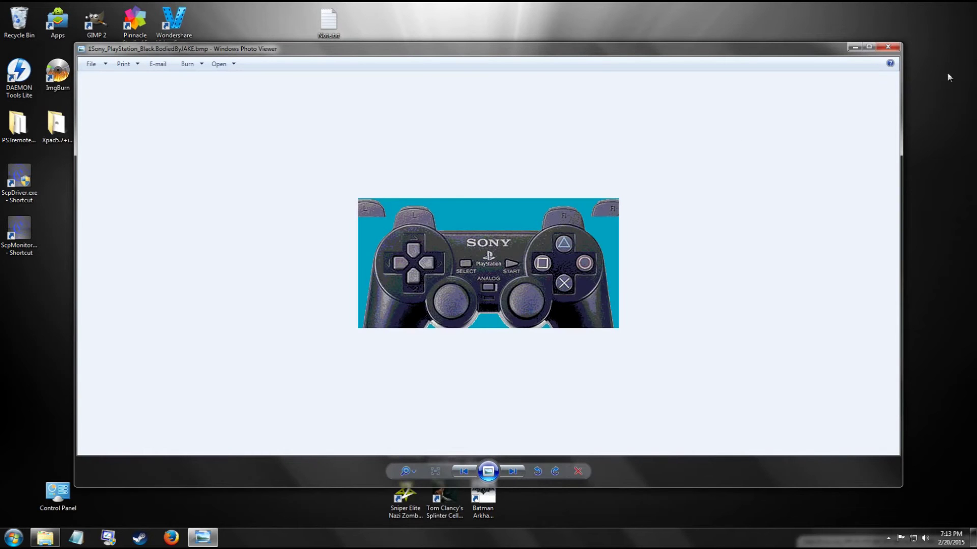
click(887, 47)
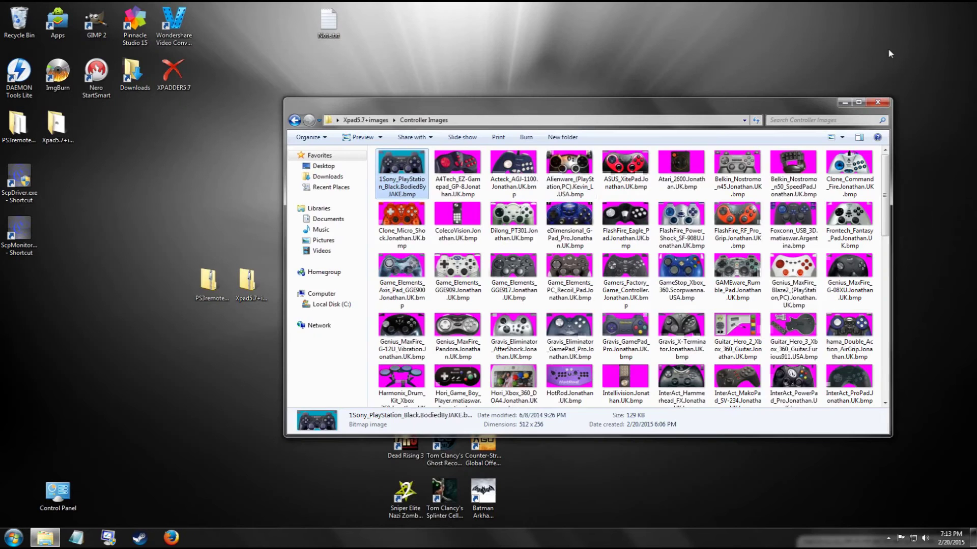
click(295, 121)
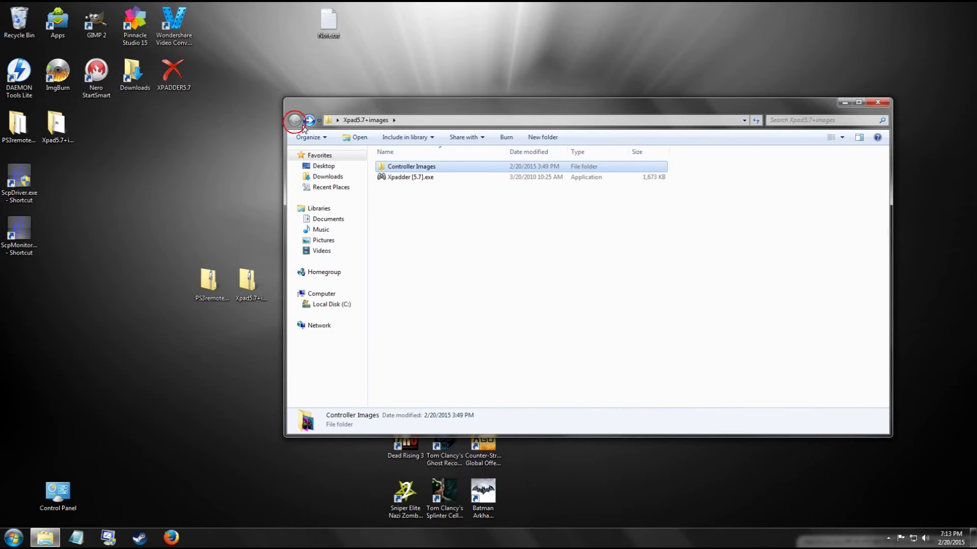
Launch Xpadder [5.7], create a new layout, and load 1Sony_PlayStation_Black.BodiedByJAKE.bmp as its image
double_click(404, 179)
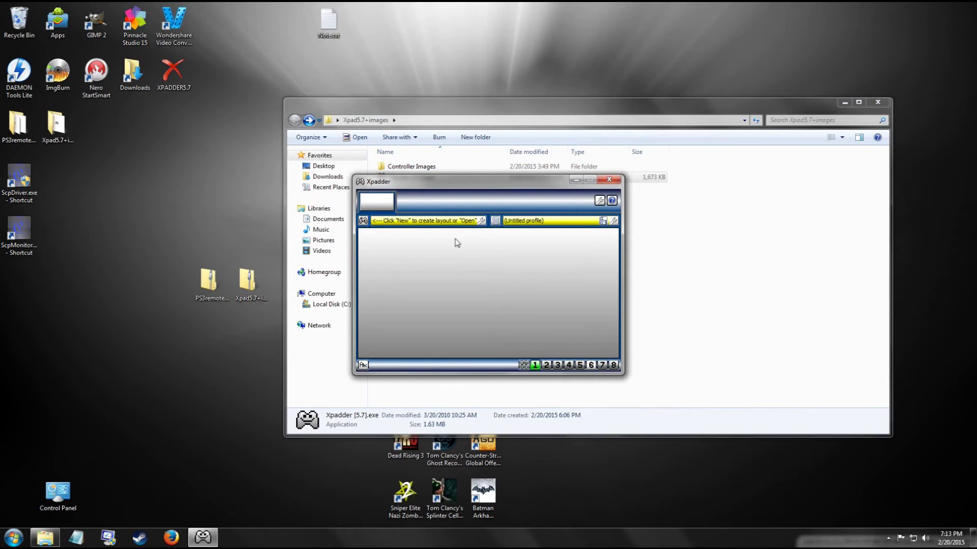
click(363, 222)
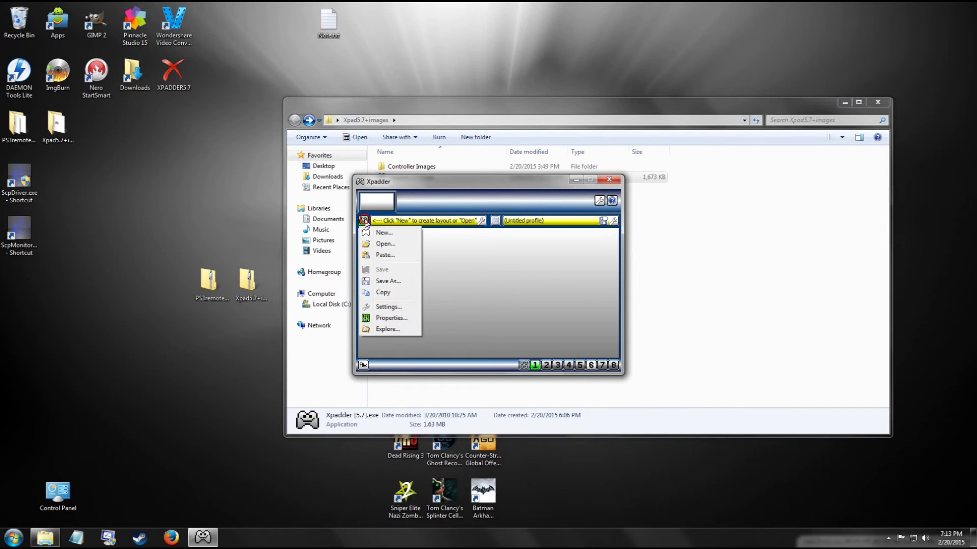
click(383, 233)
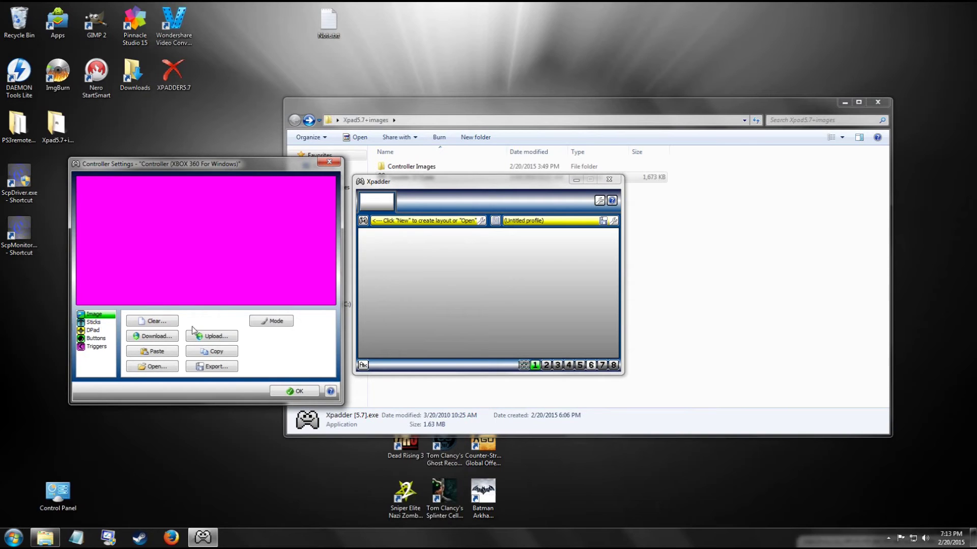
click(162, 371)
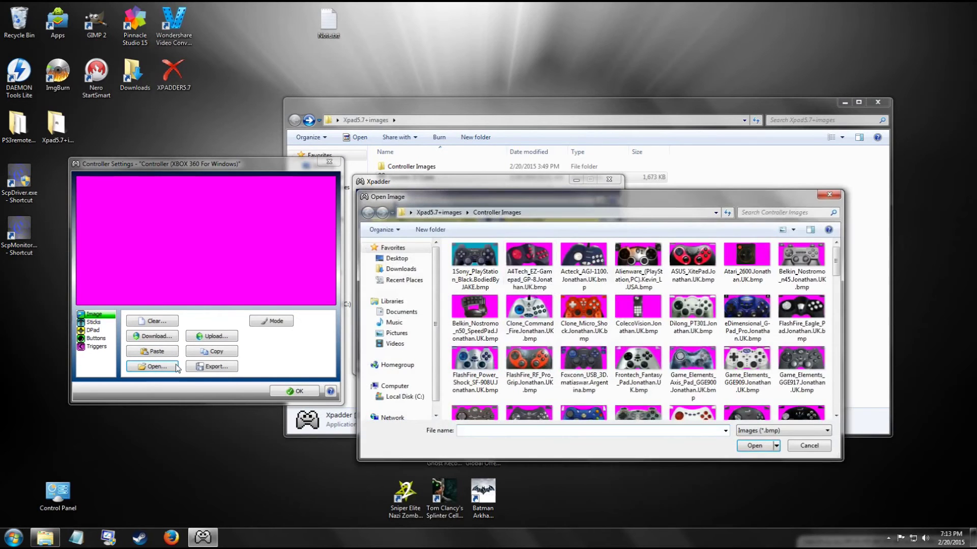
click(465, 262)
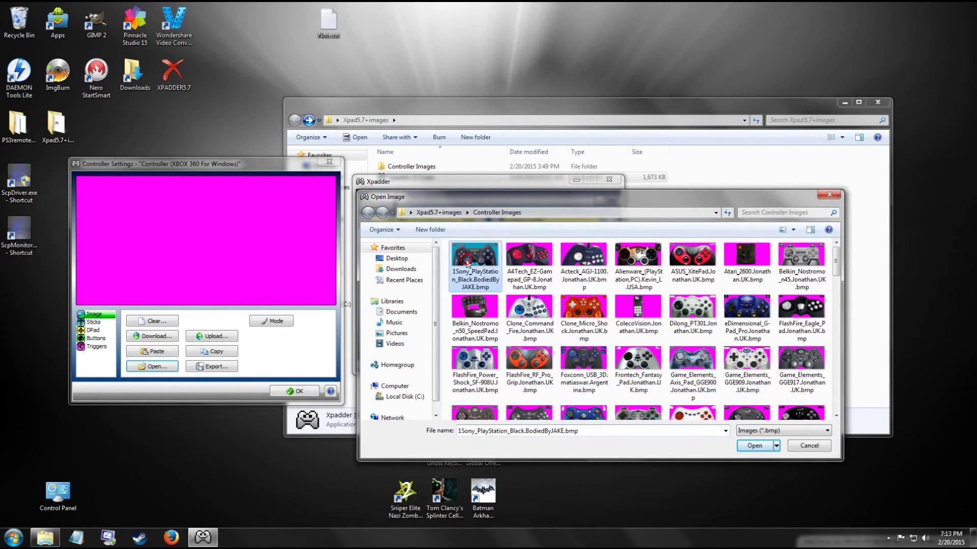
double_click(467, 262)
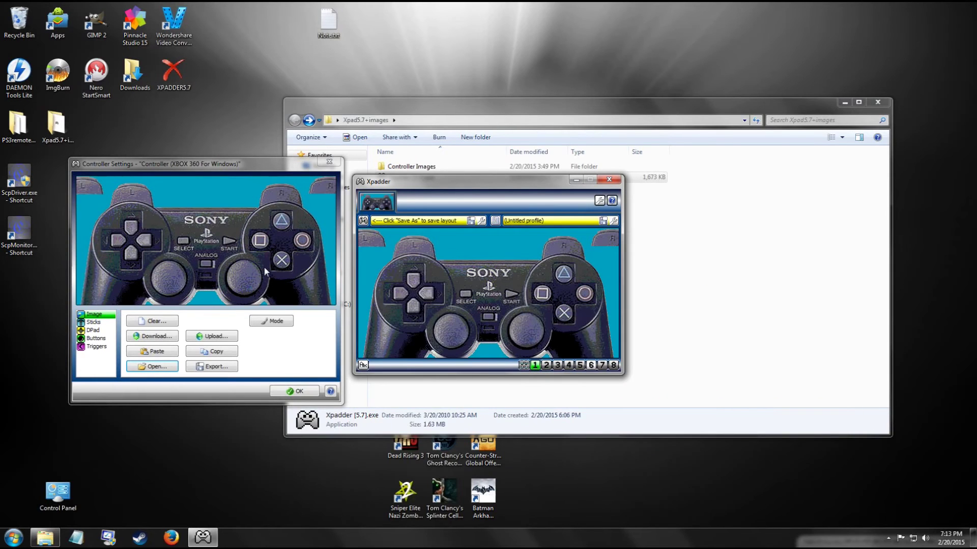
Enable and detect both sticks, the POV D-pad, and triggers (Left Axis Z+, Right Axis Z-)
click(95, 323)
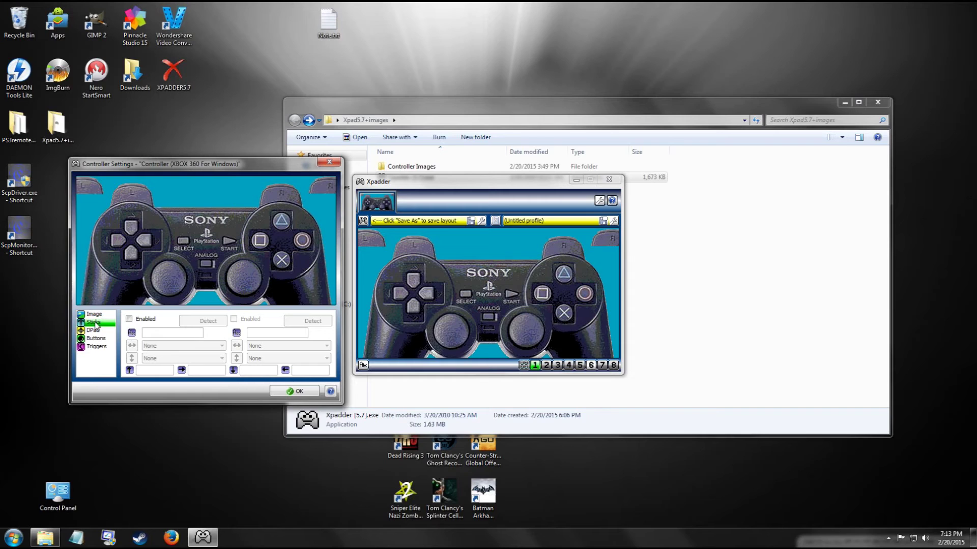
click(128, 320)
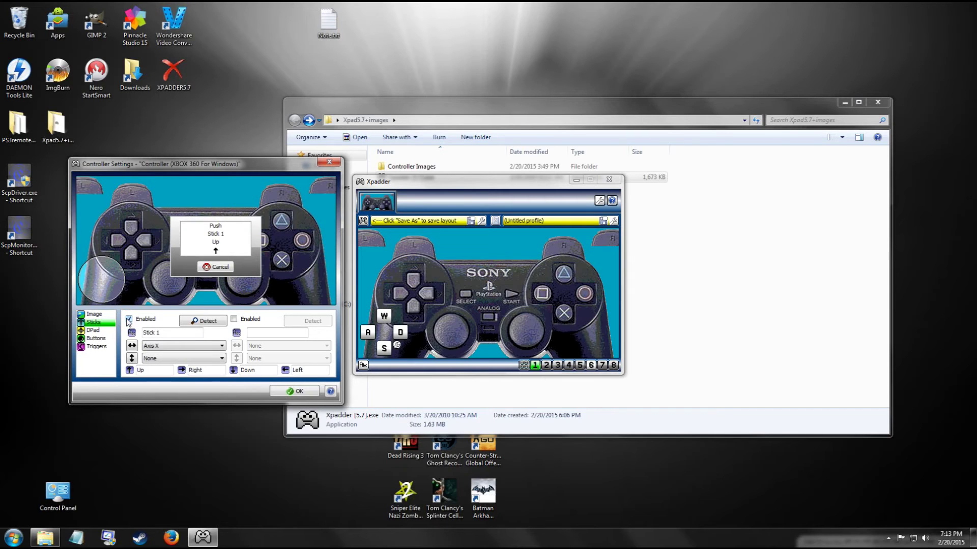
click(234, 321)
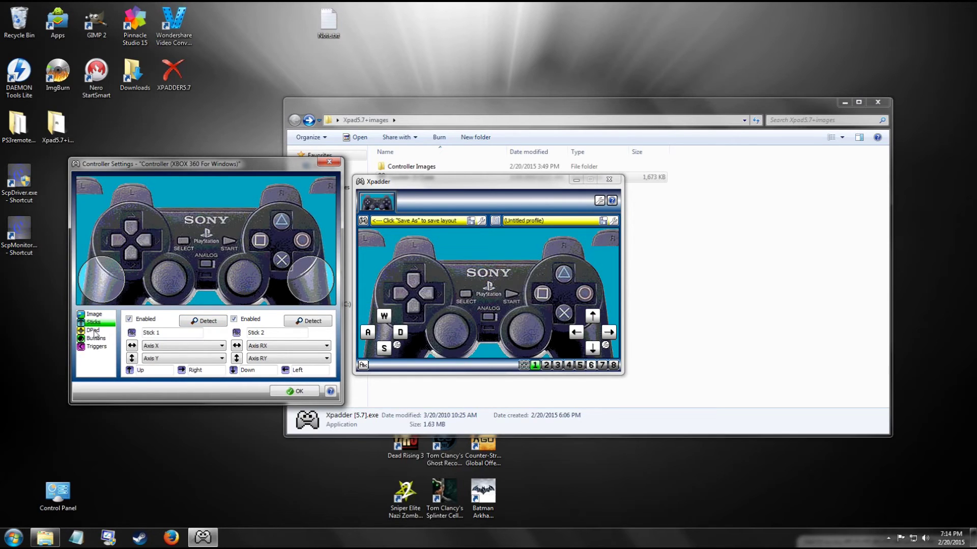
click(94, 331)
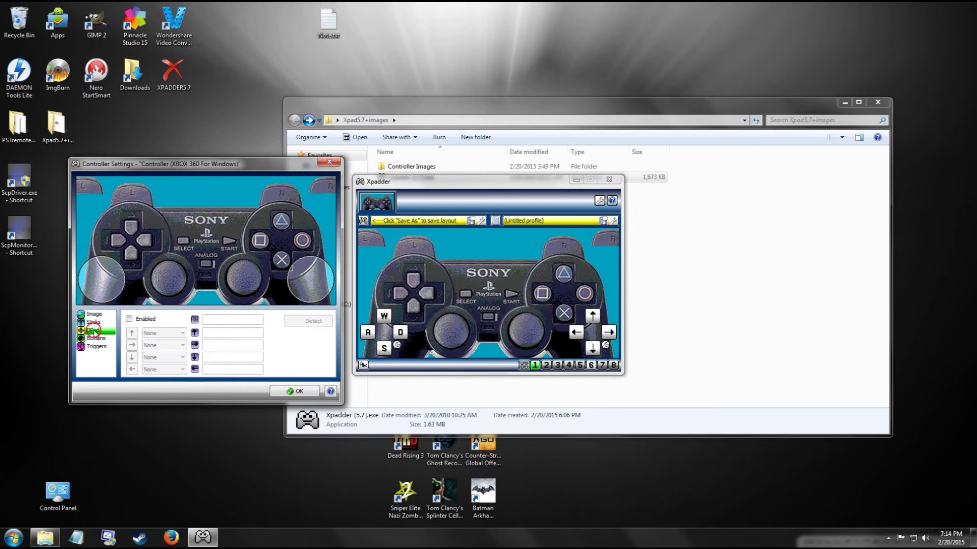
click(130, 319)
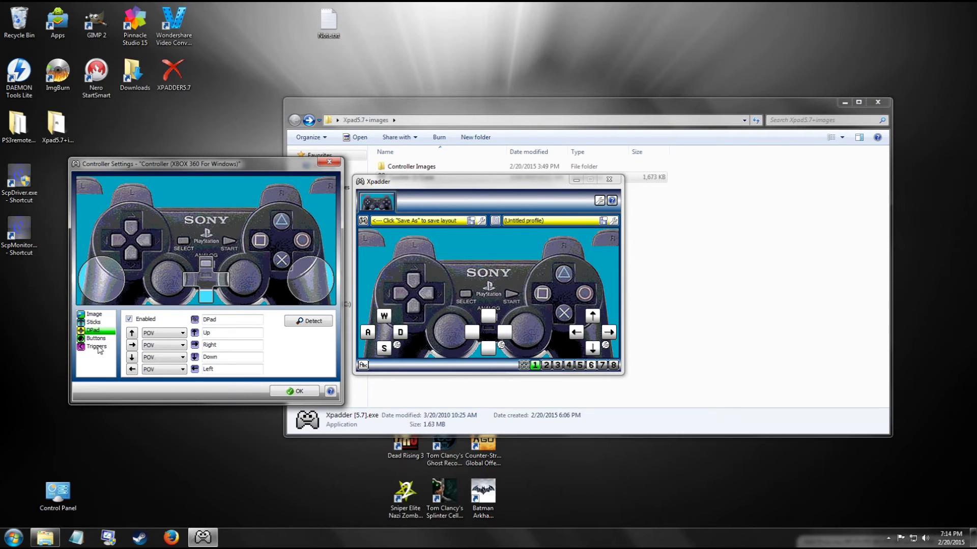
click(99, 348)
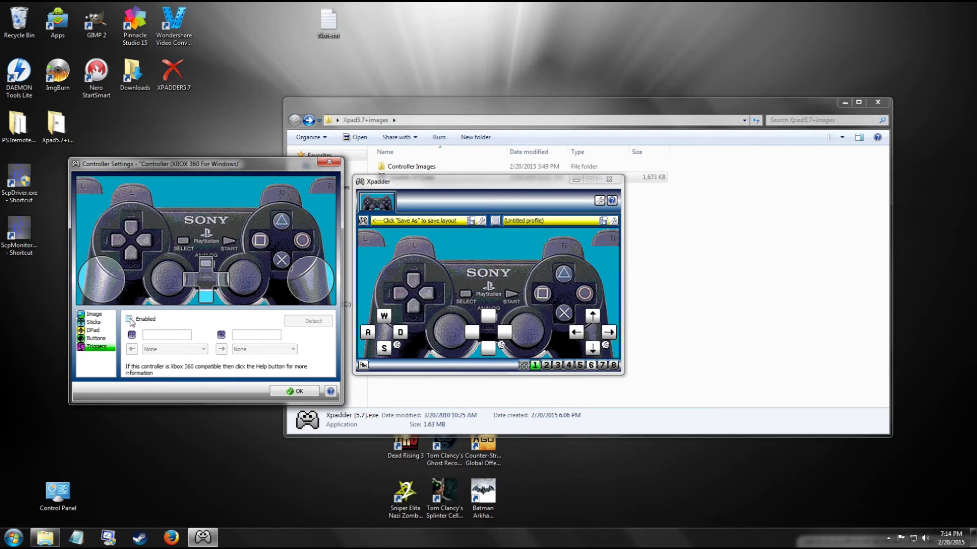
click(130, 320)
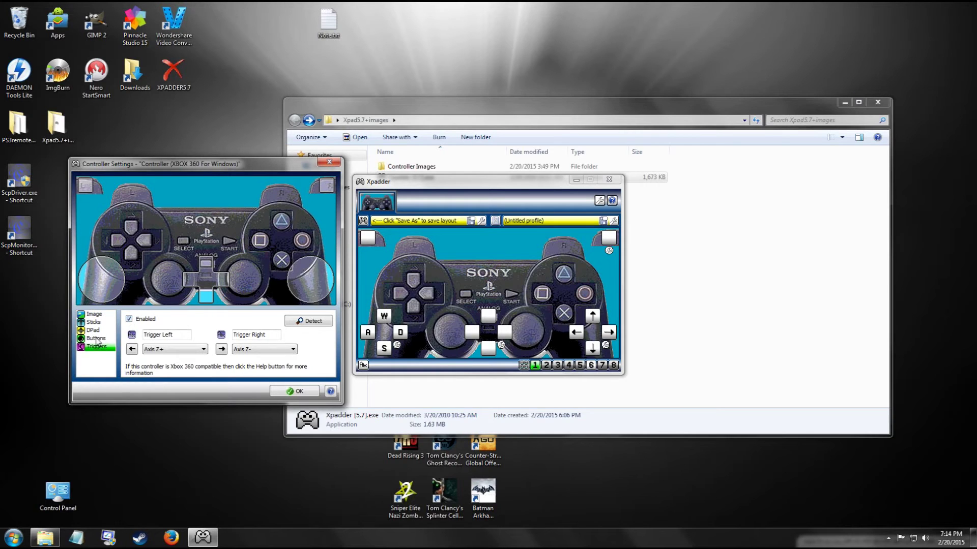
Switch Controller Settings to the Buttons page for adding gamepad buttons
click(93, 340)
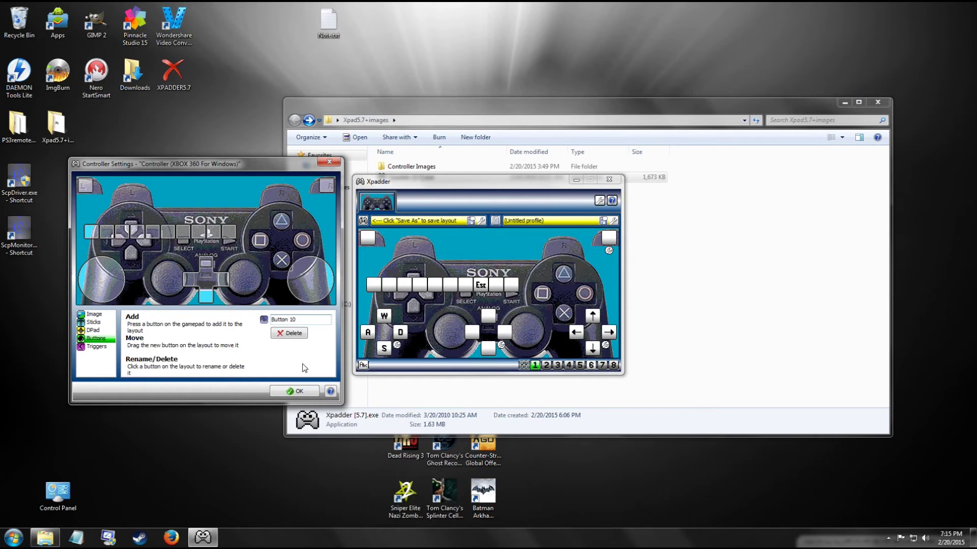
click(295, 390)
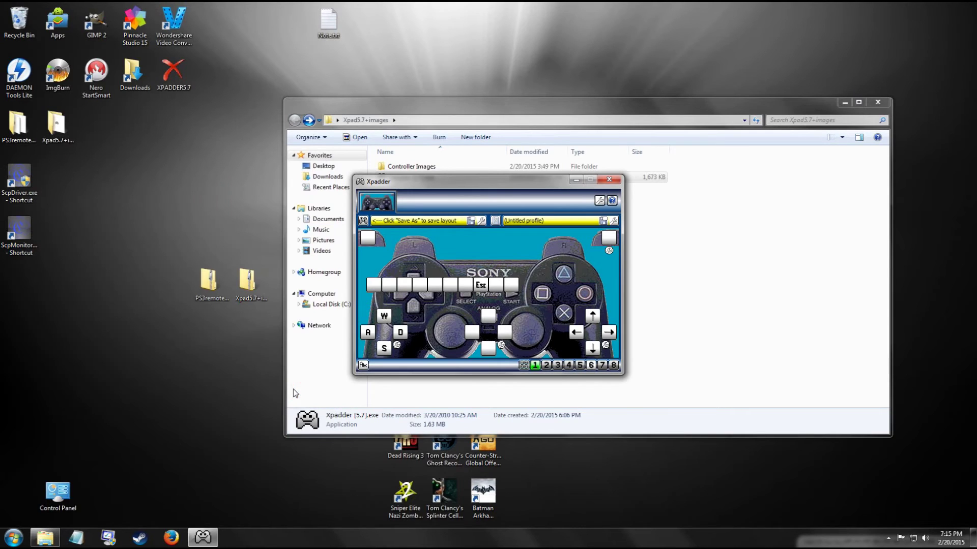
For the Esc button, build an advanced Escape / pause / Tab sequence with a hold zone
click(482, 287)
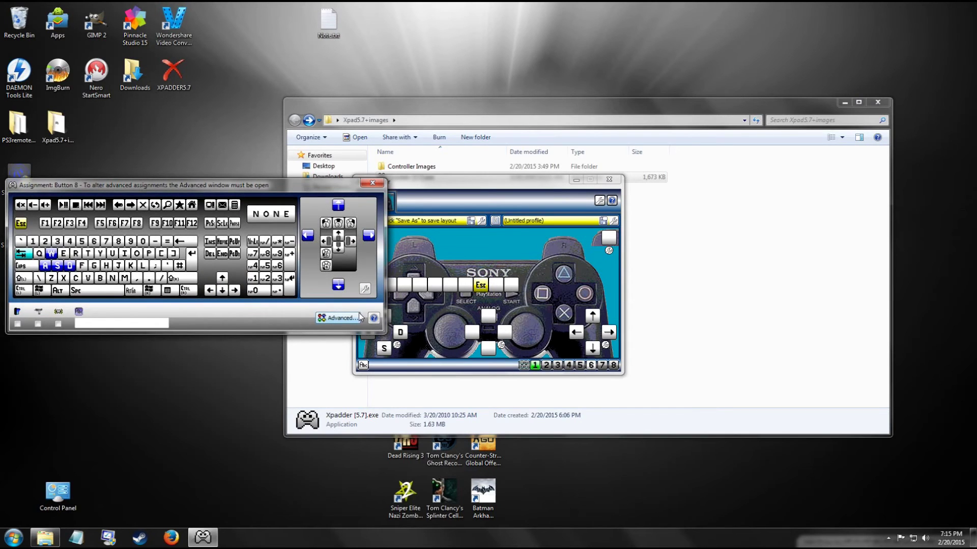
click(355, 319)
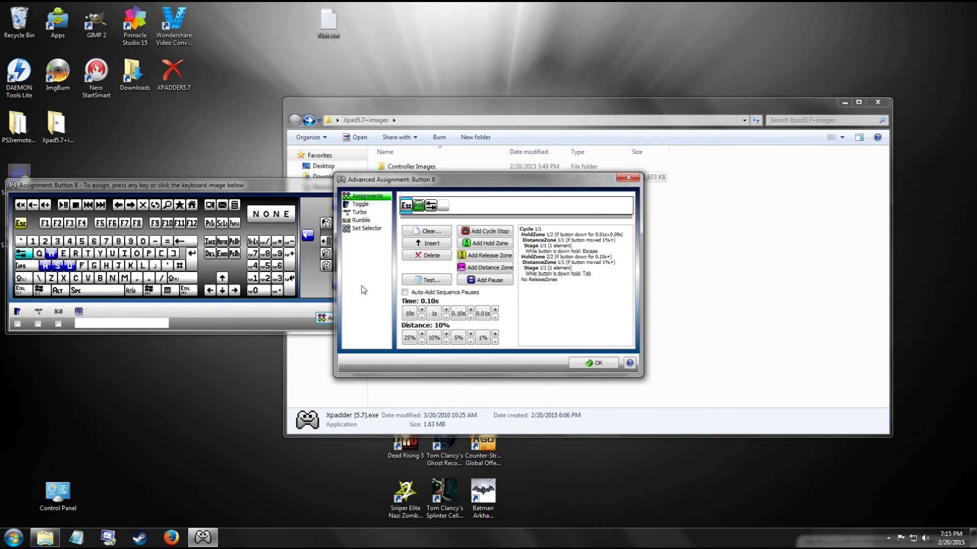
click(408, 209)
click(408, 209)
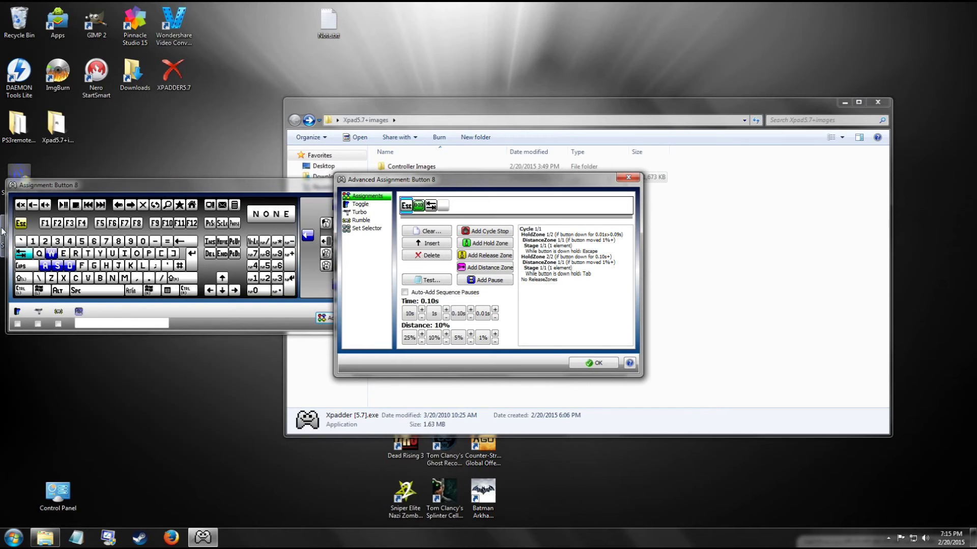
click(23, 224)
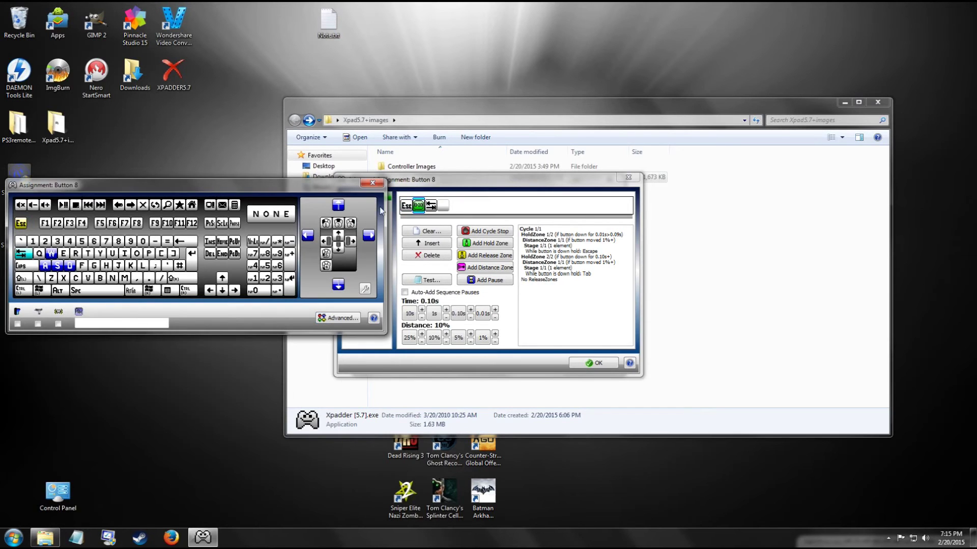
click(415, 209)
click(481, 249)
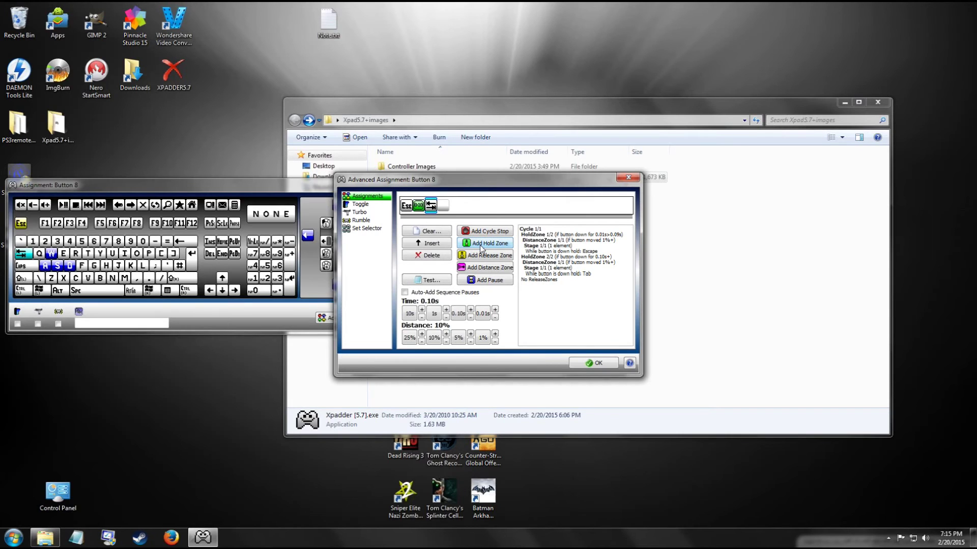
Raise the hold pause from 0.10 to 0.50 seconds and confirm the assignment
click(418, 205)
click(470, 310)
click(470, 310)
click(469, 310)
click(469, 310)
click(424, 207)
click(593, 367)
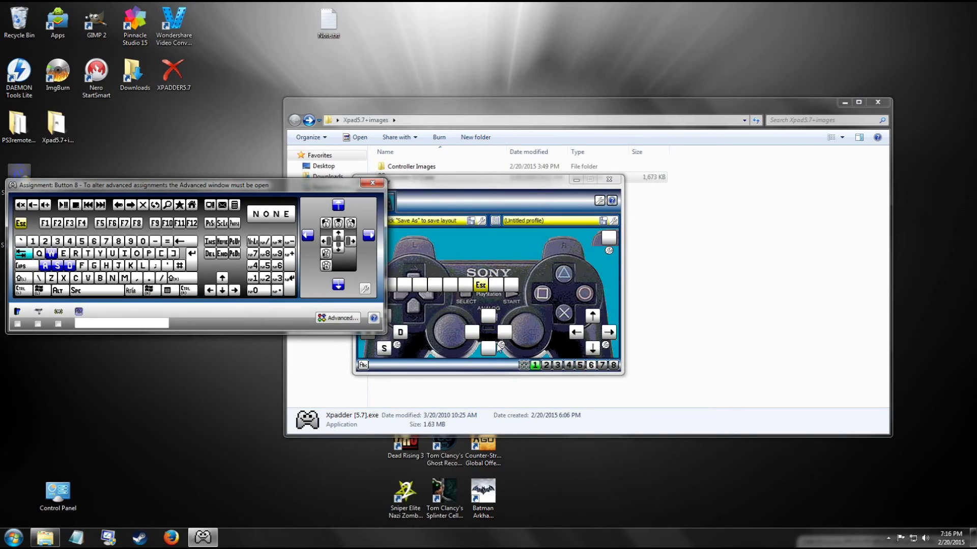
Give D-pad Down an advanced cycle of keys 1, 2, 3 separated by cycle stops, then close the assignment windows
click(450, 331)
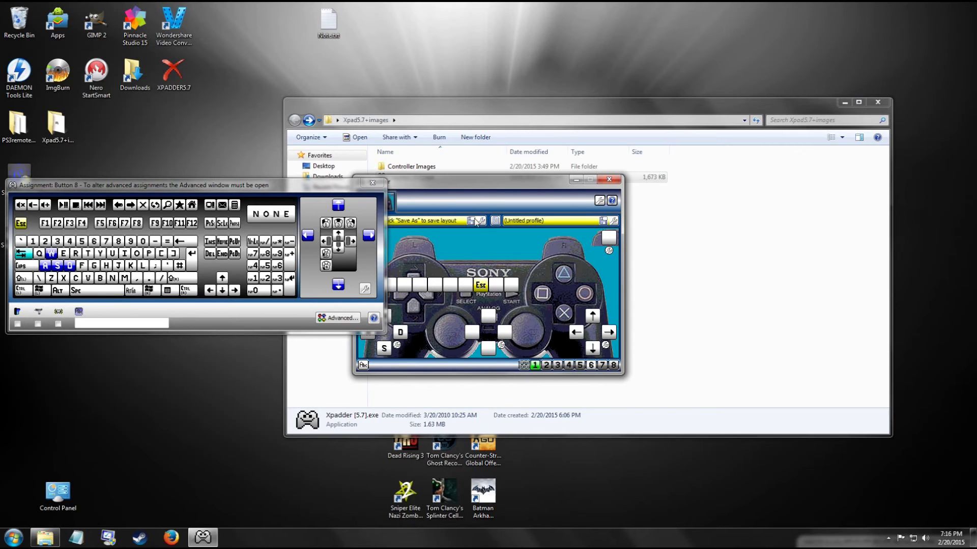
drag(485, 181, 580, 169)
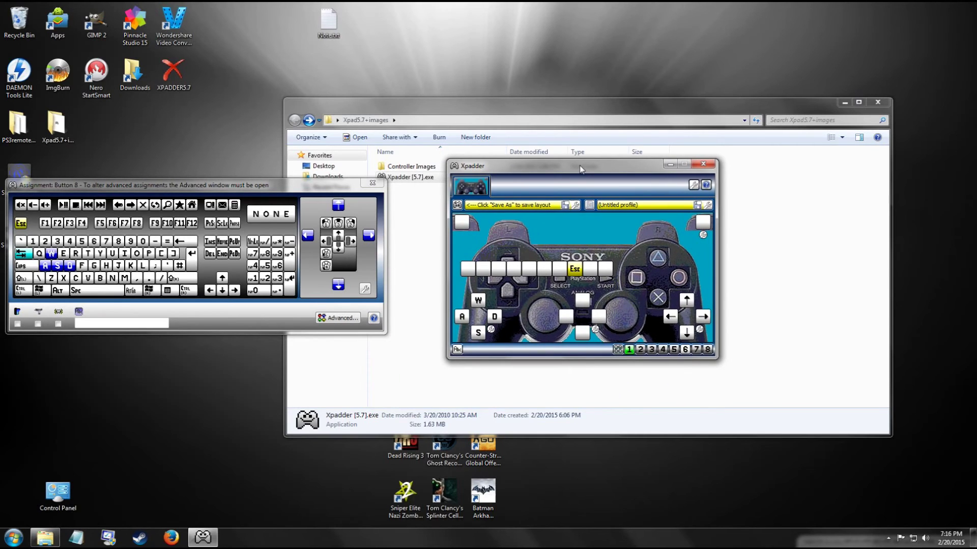
click(582, 335)
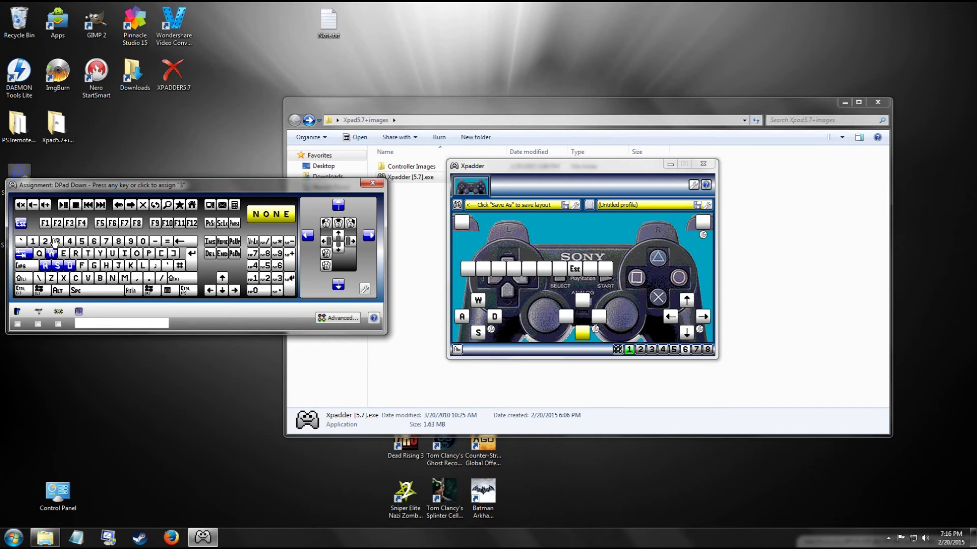
click(337, 318)
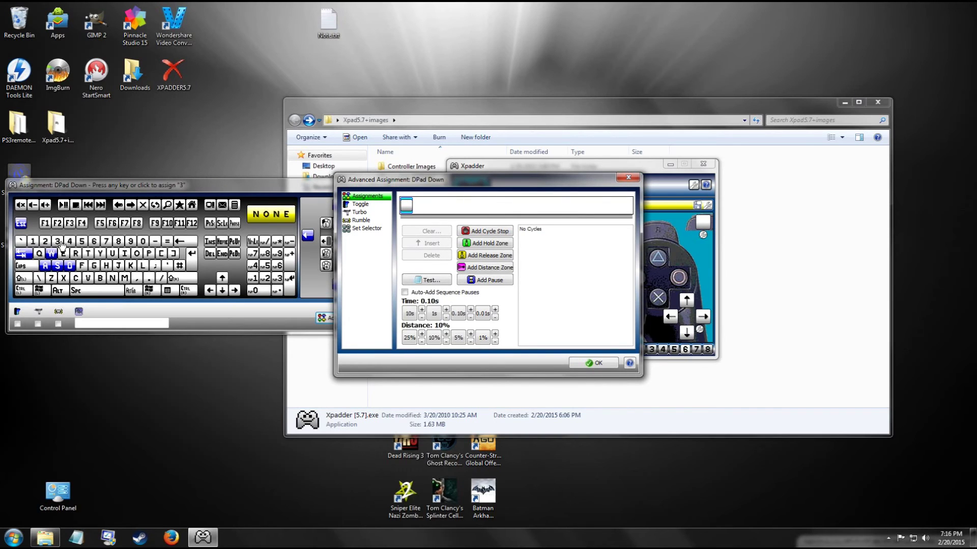
click(32, 241)
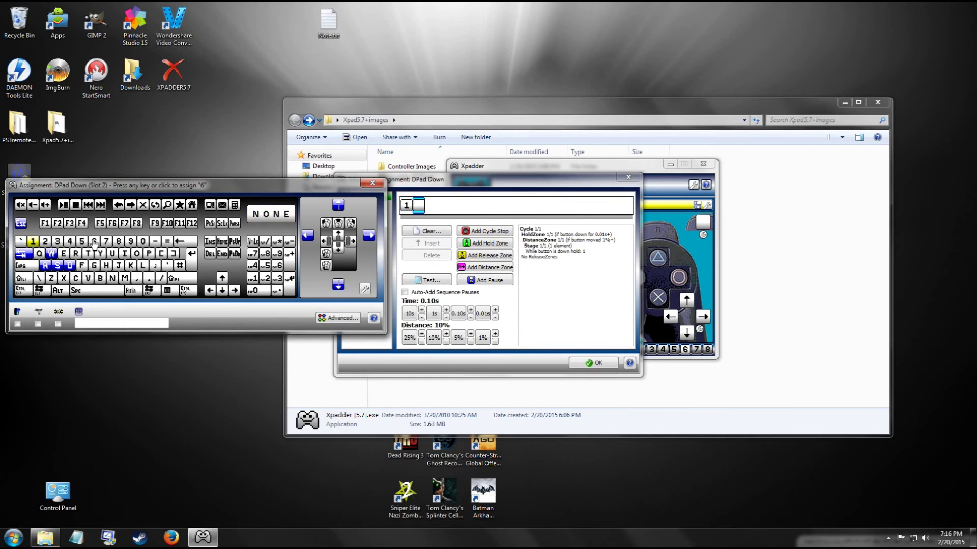
click(495, 233)
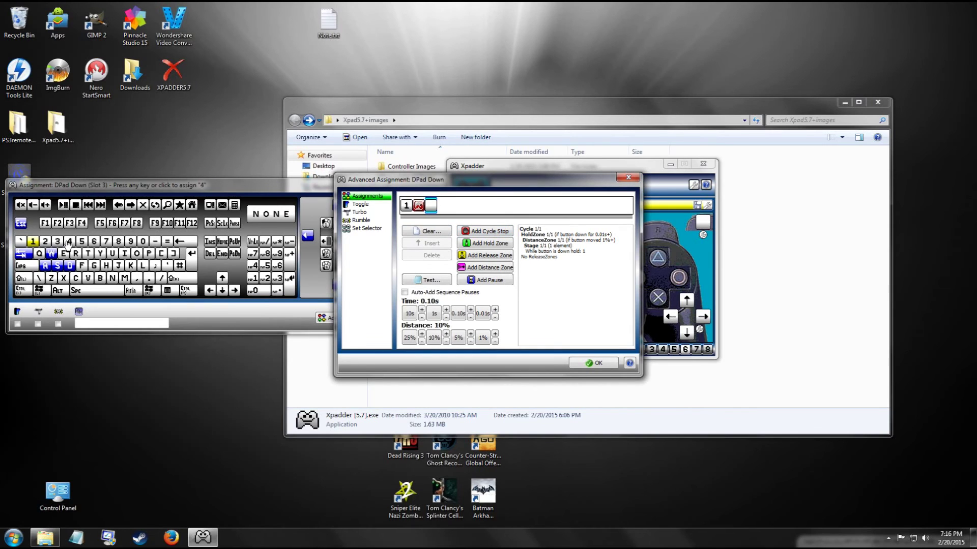
click(45, 243)
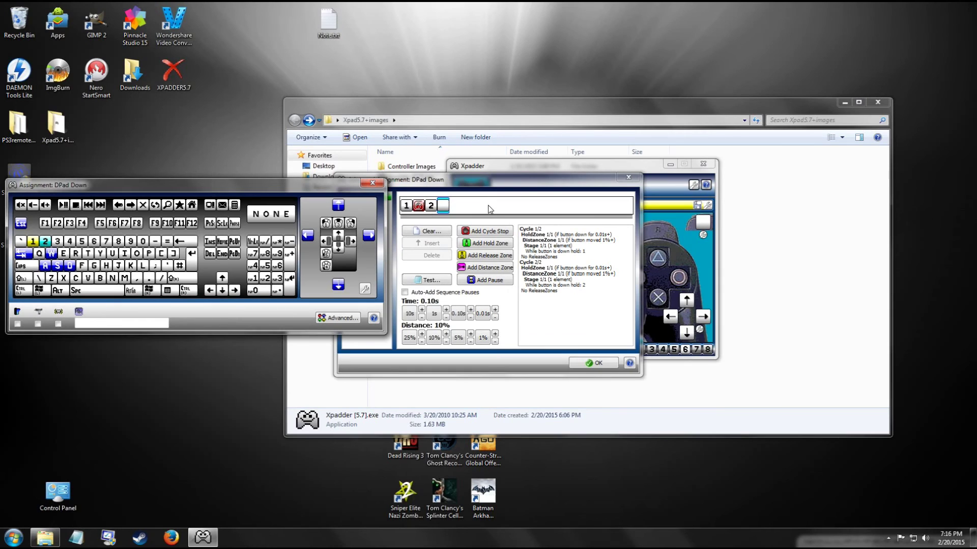
click(485, 234)
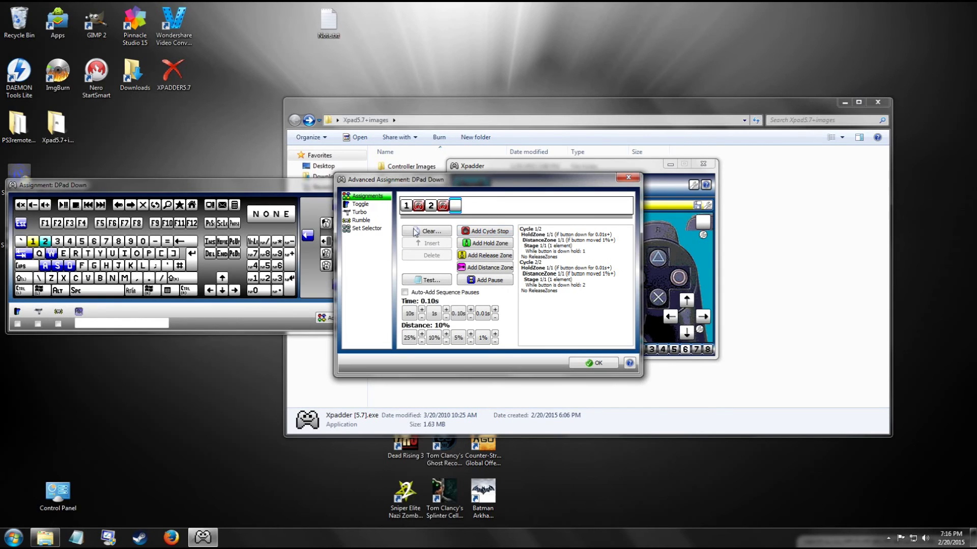
click(58, 242)
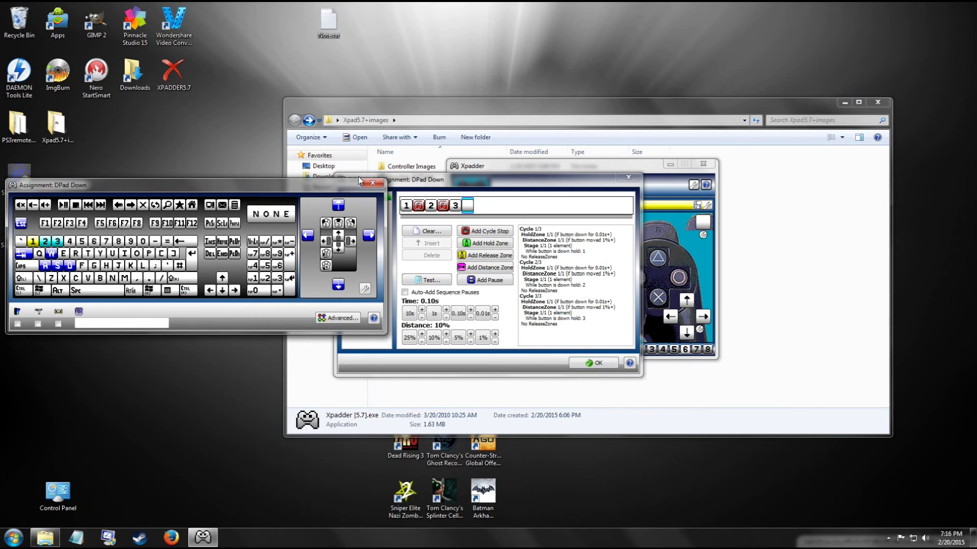
click(377, 185)
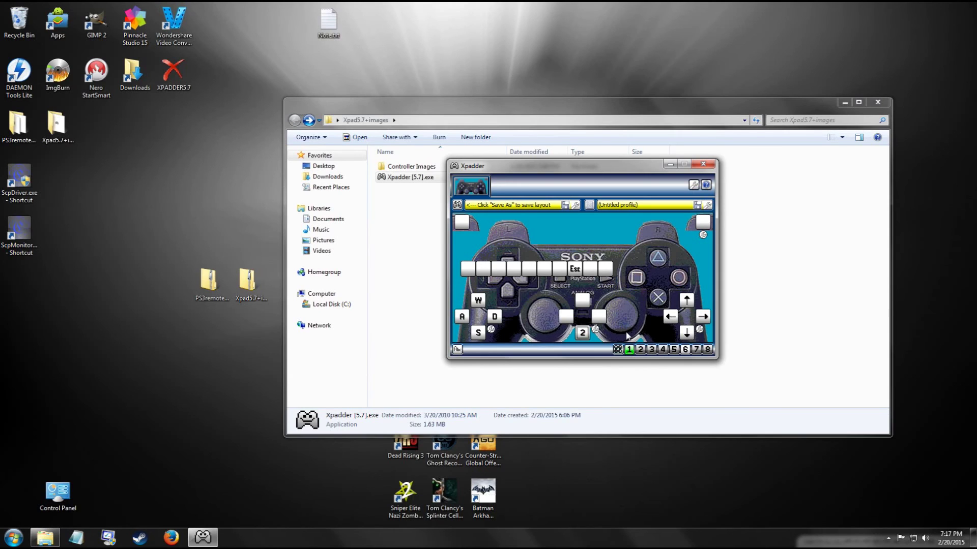
Press D-pad Down repeatedly, watching its label step through 3, 1 and back to 3
key(3)
key(1)
key(3)
key(3)
In Controller Settings, move the Esc box toward START and button boxes onto R1 and L1
click(495, 208)
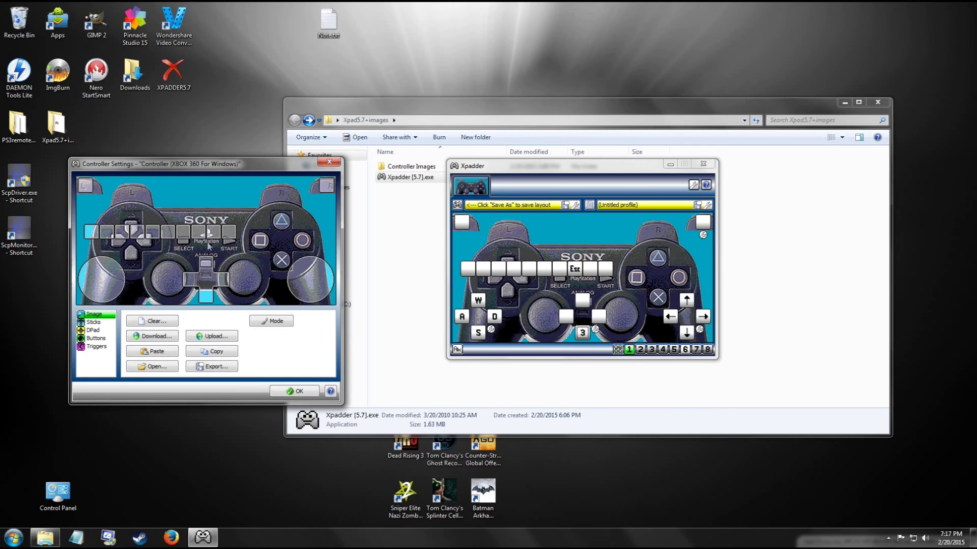
drag(199, 237, 225, 249)
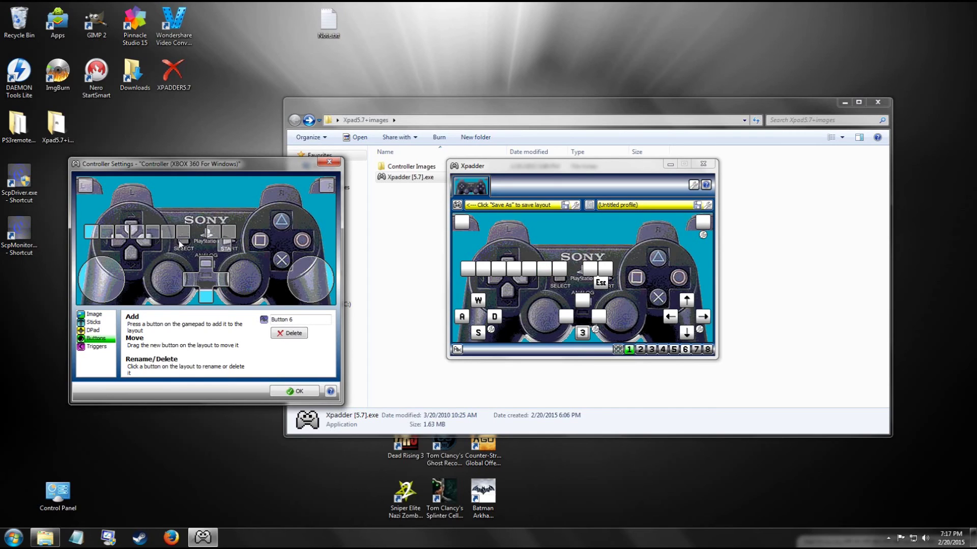
drag(171, 240, 283, 202)
click(153, 233)
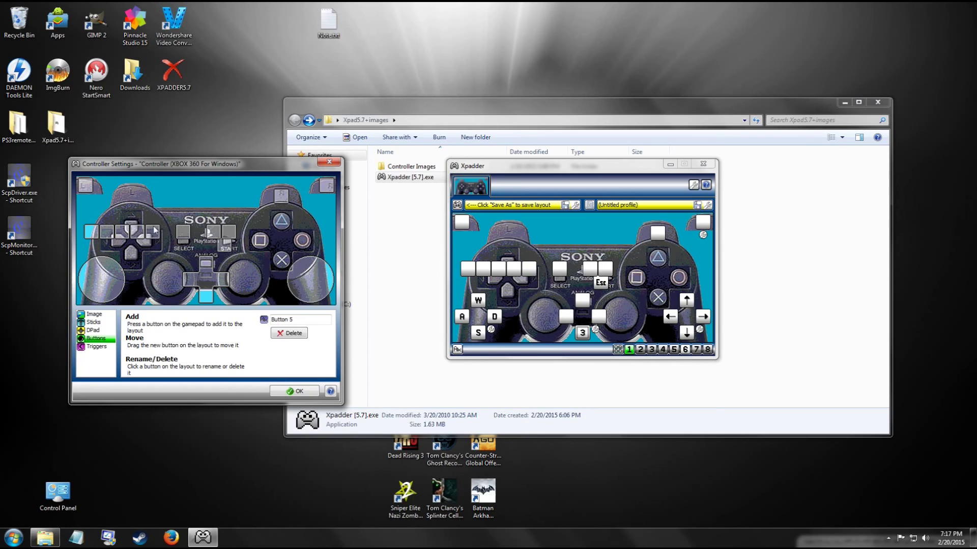
drag(152, 233, 130, 198)
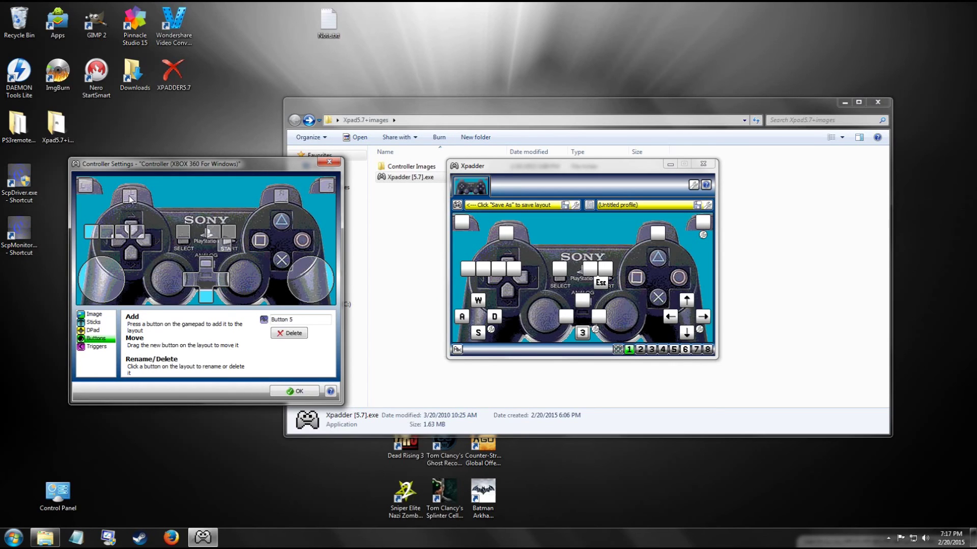
Drag the remaining button boxes onto Triangle, Square, Cross and Circle
click(149, 235)
drag(151, 238, 278, 226)
click(125, 233)
drag(128, 236, 165, 234)
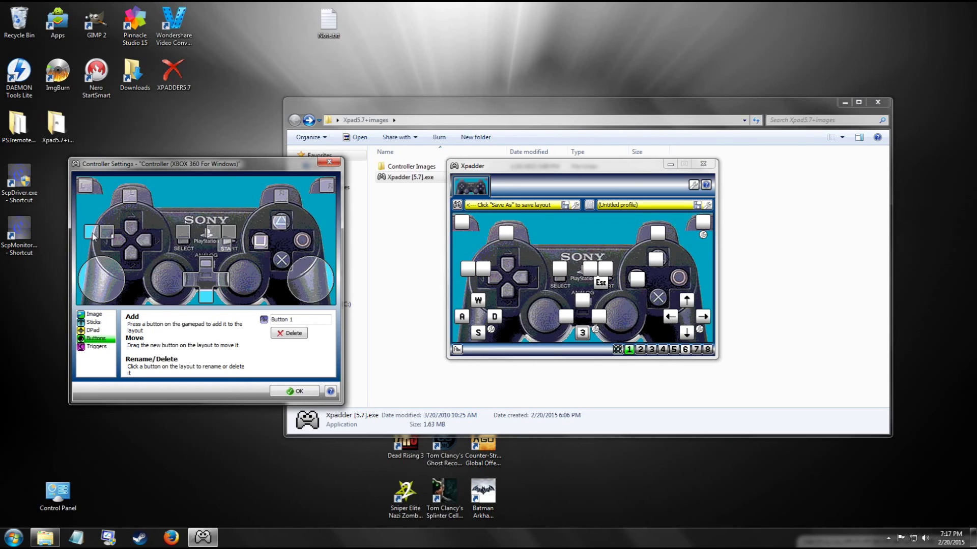
drag(93, 235, 284, 263)
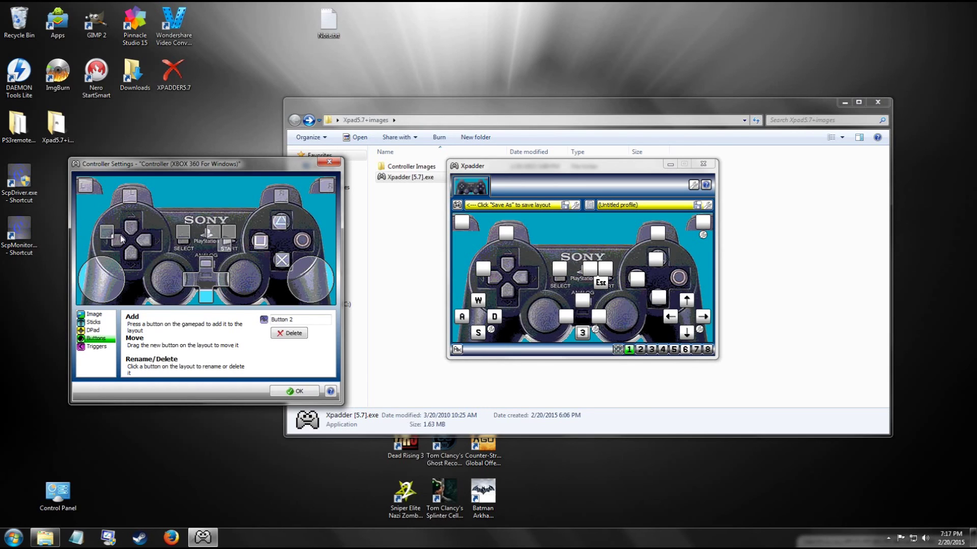
drag(111, 236, 307, 247)
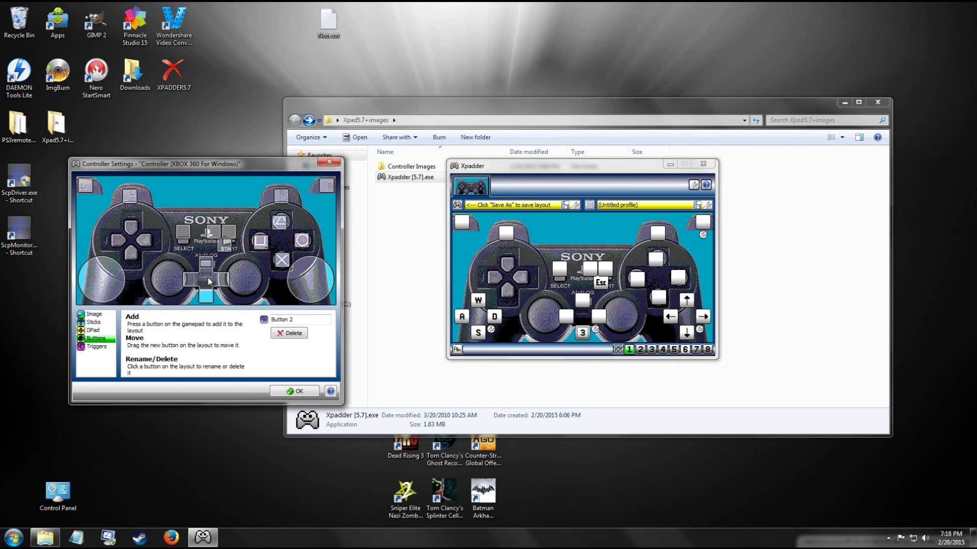
Place the D-pad, WSAD left stick and arrow-key right stick boxes over the controller image
drag(208, 282, 134, 241)
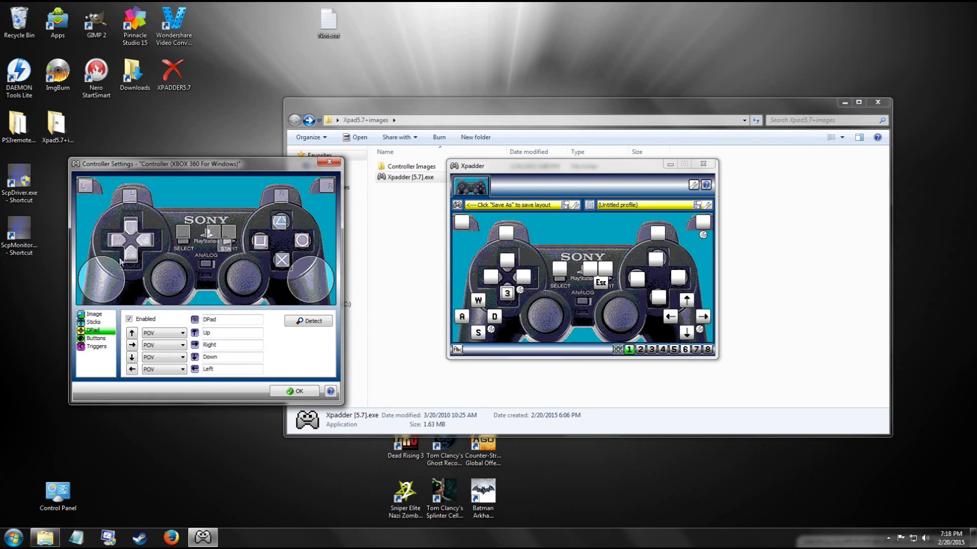
drag(104, 276, 164, 286)
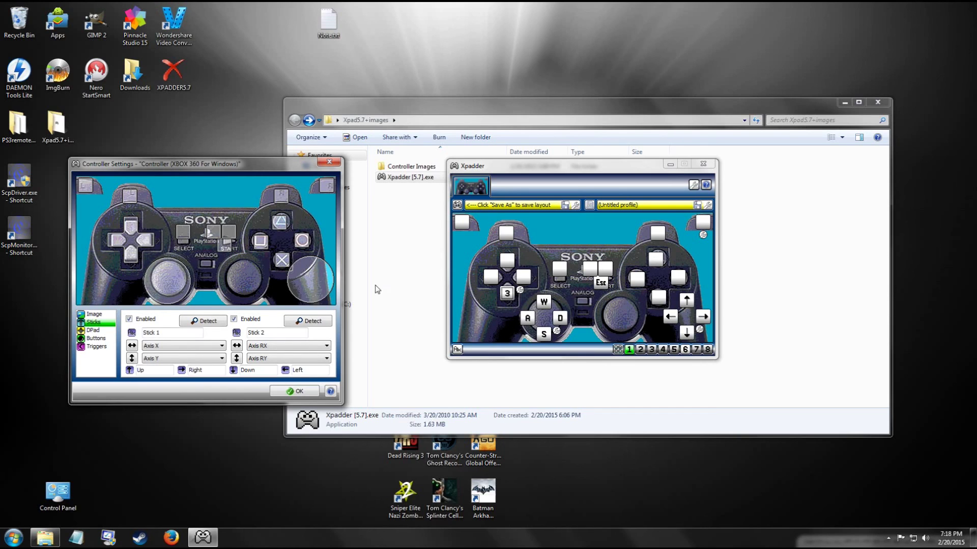
drag(329, 283, 263, 283)
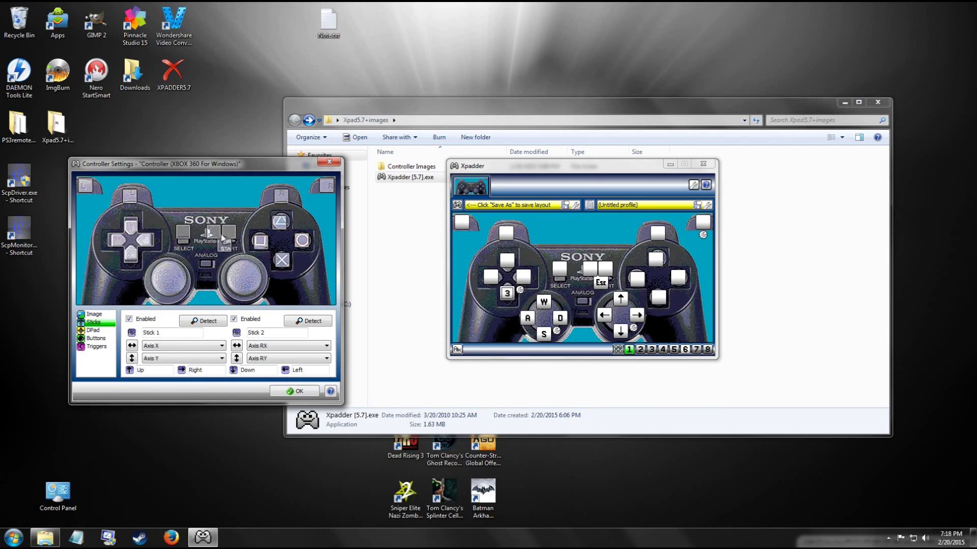
Put a small box on the right stick centre and Esc on START, then accept with OK
drag(226, 243, 169, 283)
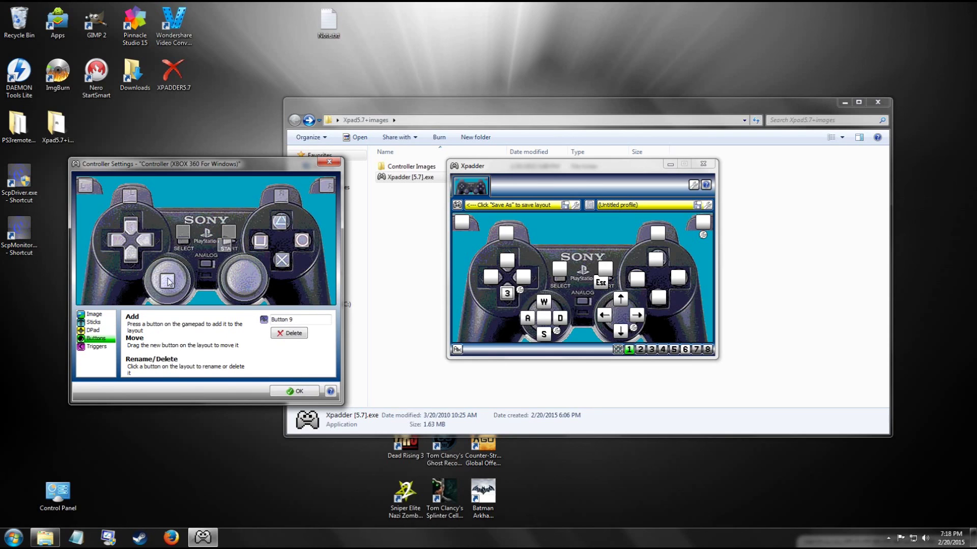
click(230, 235)
drag(231, 235, 248, 282)
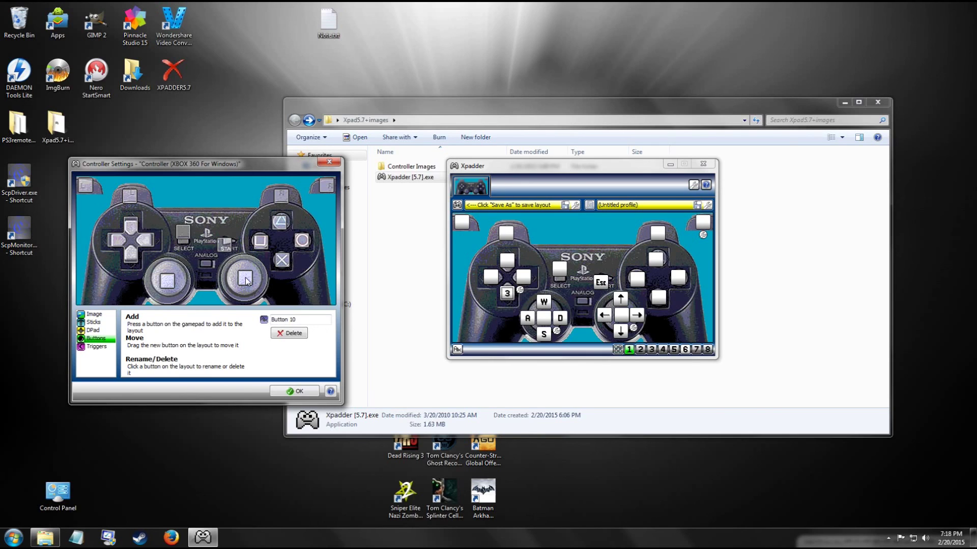
drag(224, 247, 228, 228)
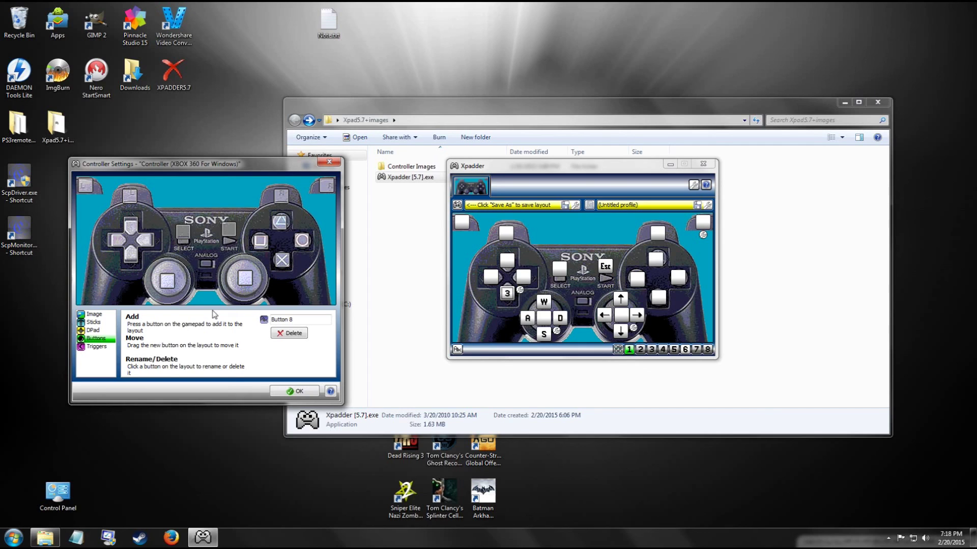
click(294, 391)
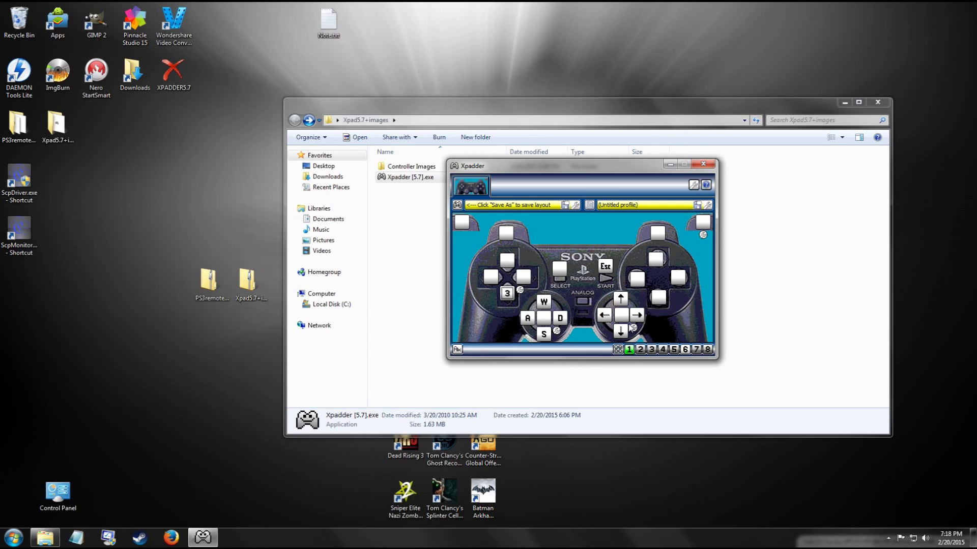
Check the right stick's arrow-key mode, then set the left stick to the W,S,A,D preset
click(633, 329)
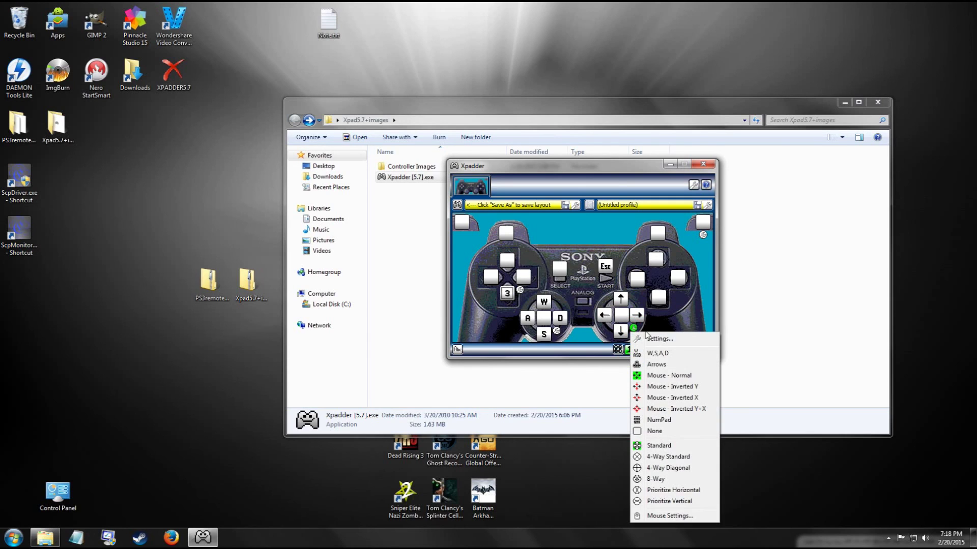
click(653, 381)
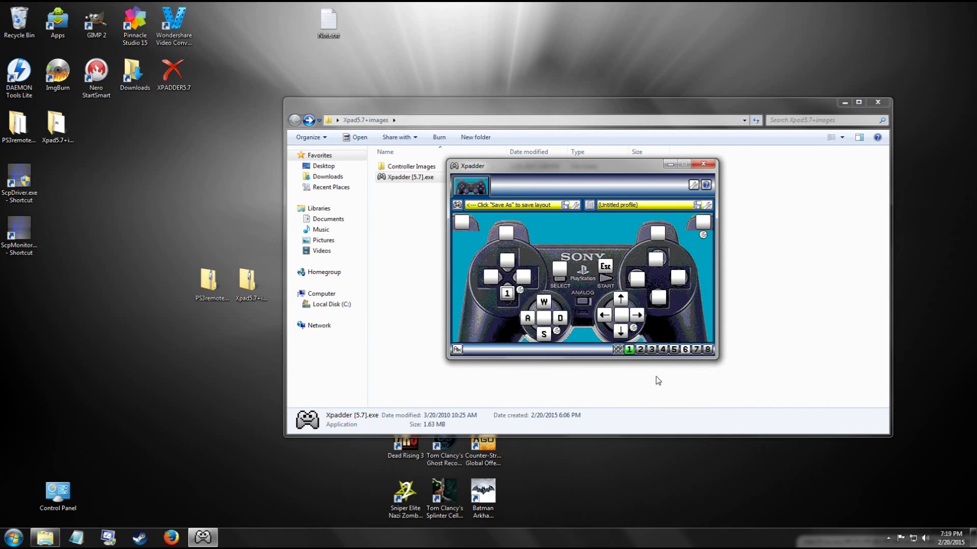
click(557, 332)
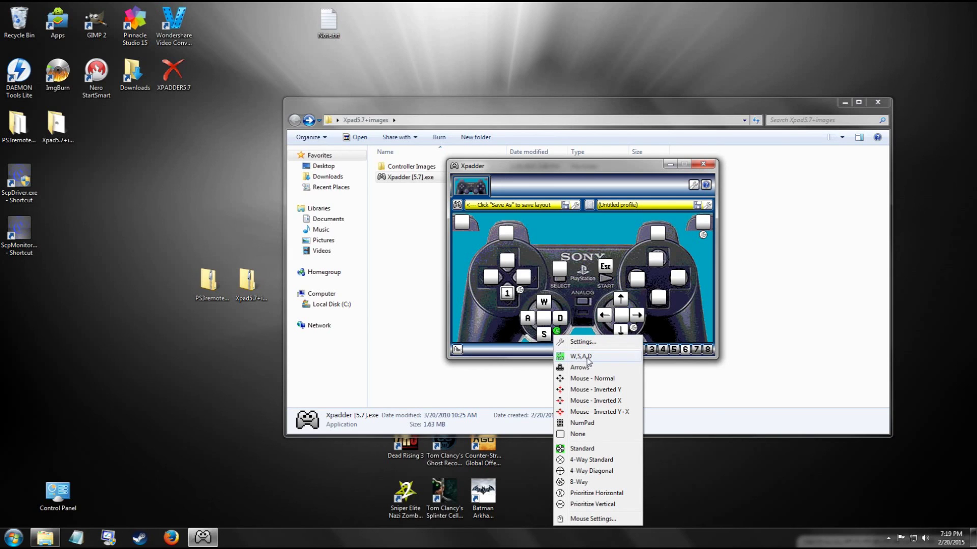
click(580, 356)
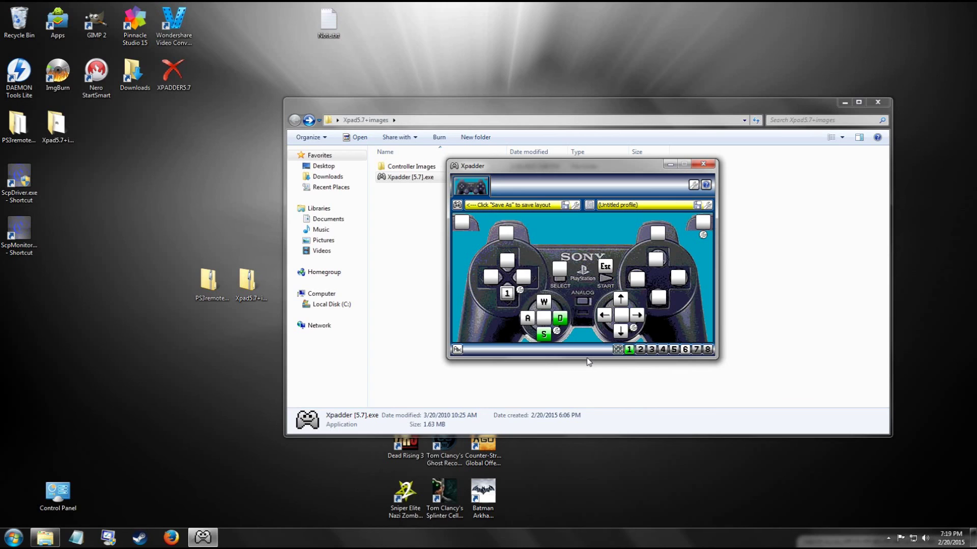